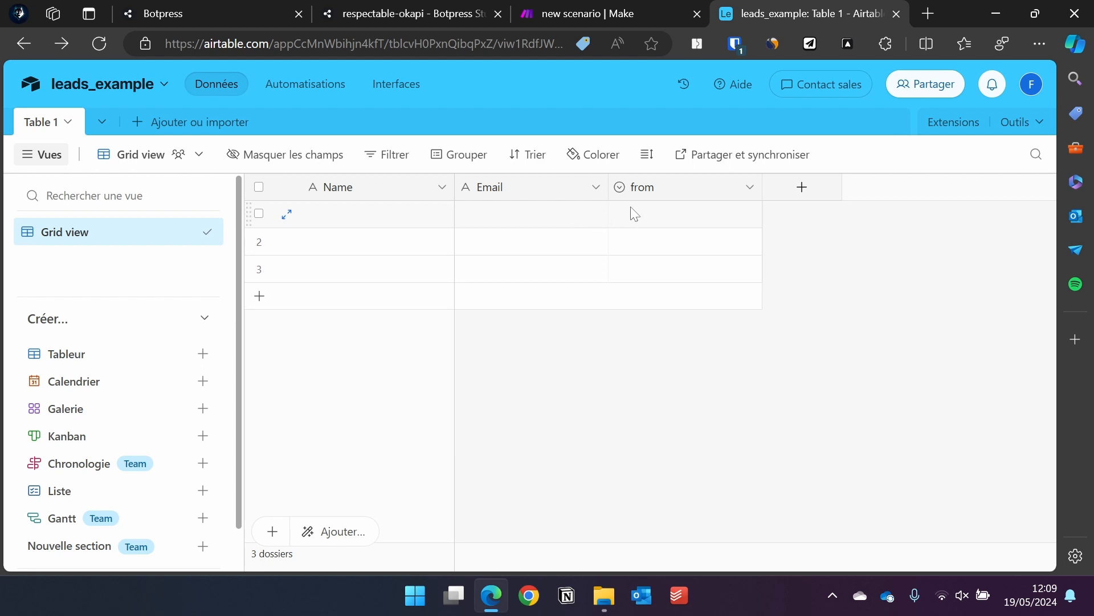
# Open the option list for row 1's from field and close it without choosing a value.
pyautogui.click(701, 225)
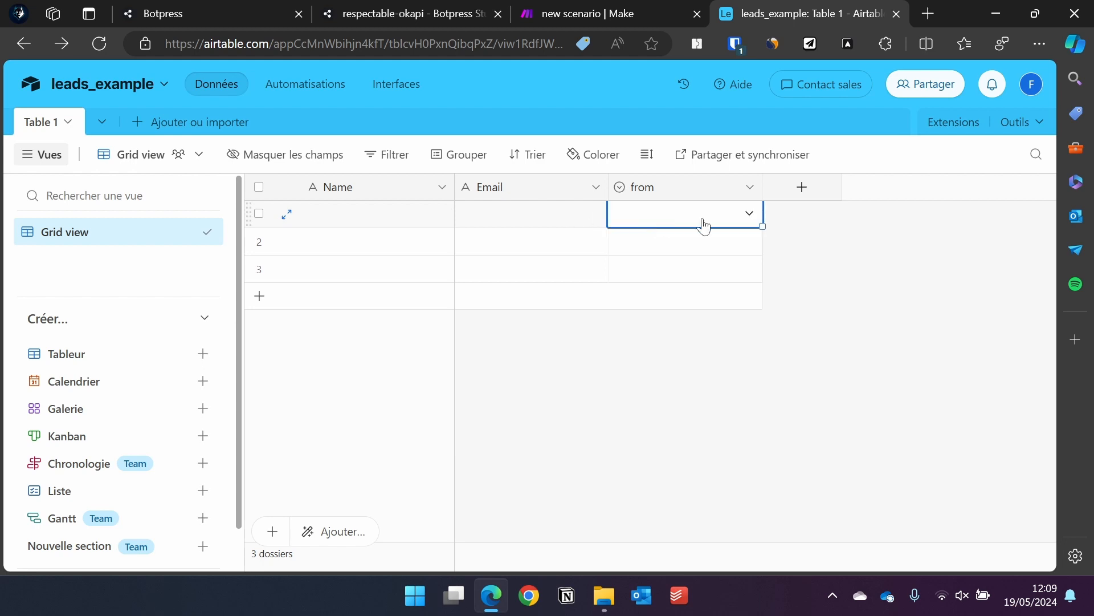
pyautogui.click(746, 215)
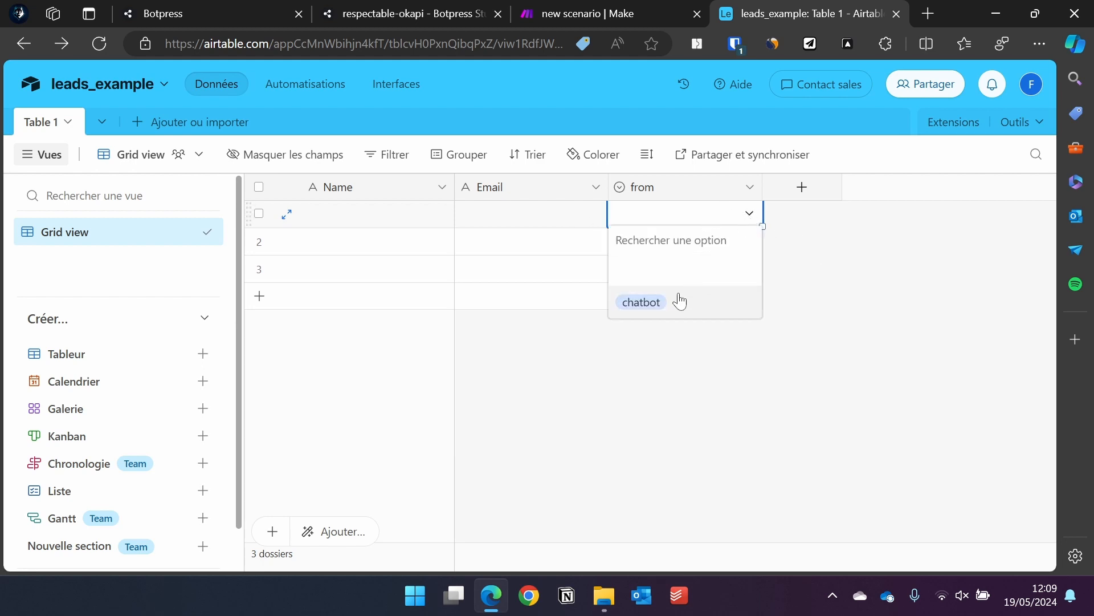
pyautogui.click(564, 320)
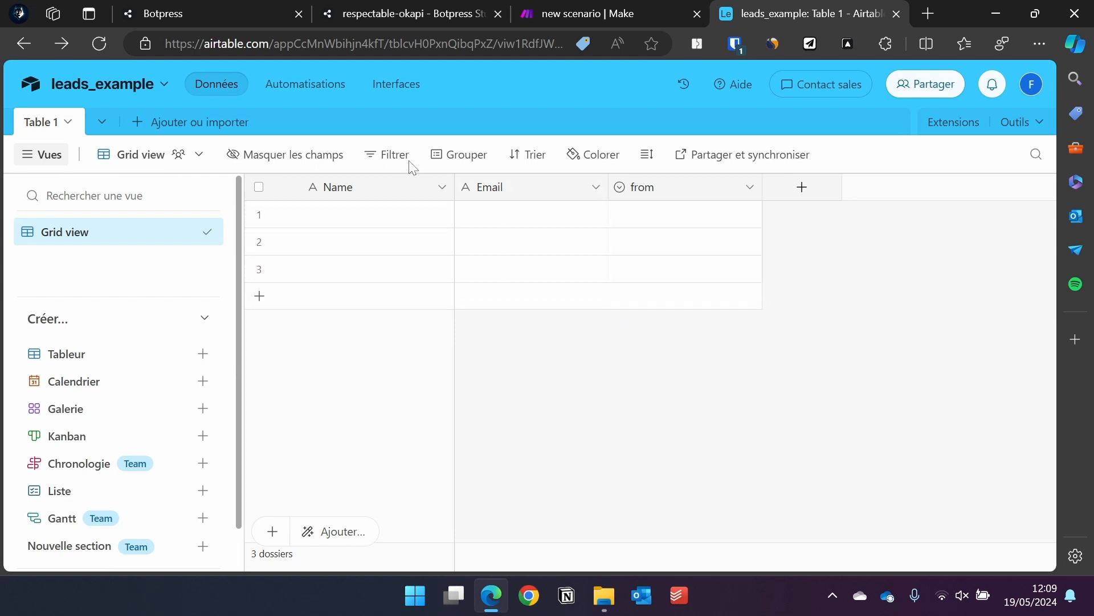
# Branch a Standard Node named details out from the Start node.
pyautogui.click(448, 8)
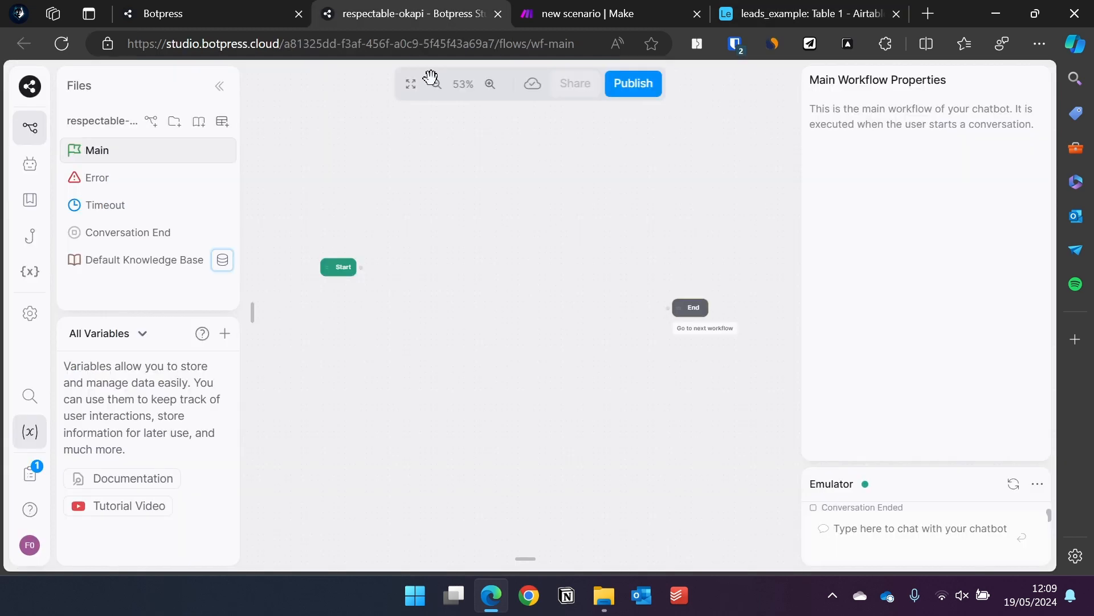
pyautogui.moveTo(361, 267); pyautogui.dragTo(416, 263)
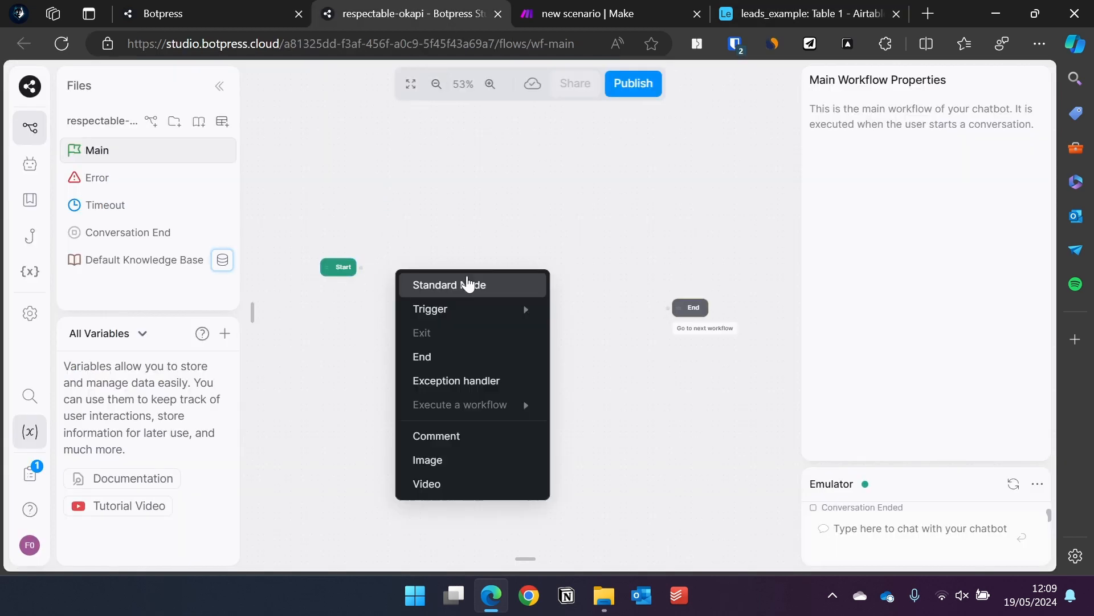
pyautogui.click(469, 287)
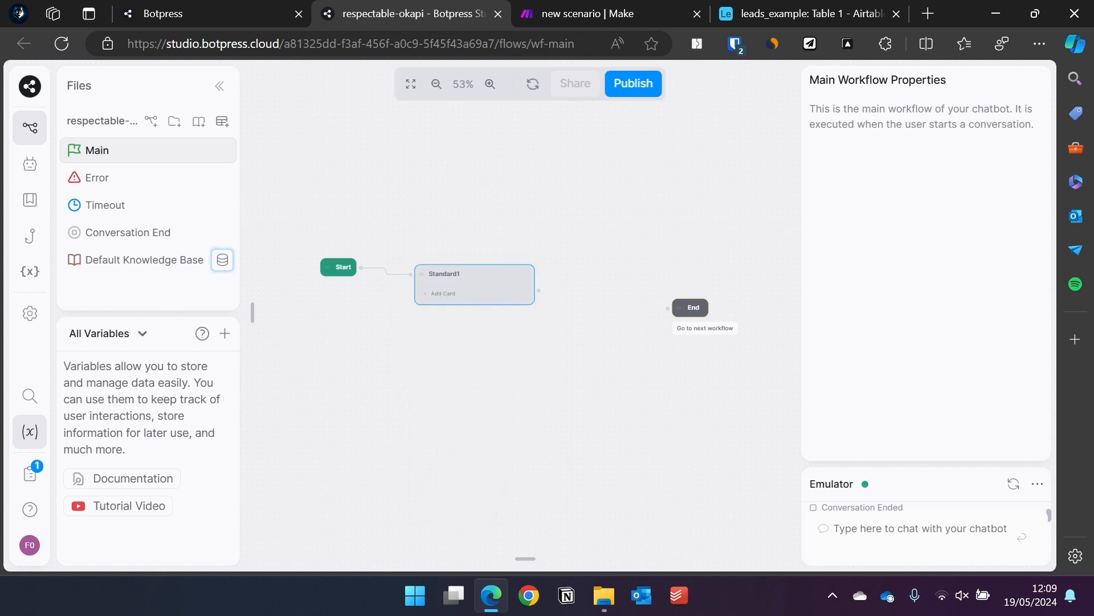
pyautogui.write('details')
pyautogui.press('Return')
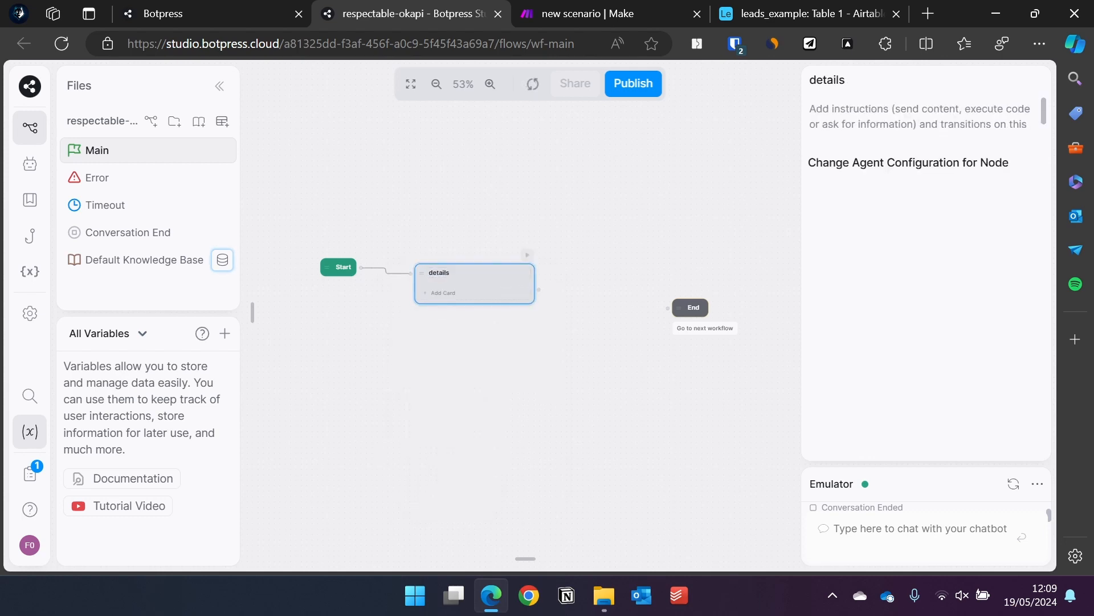
# Add an always-true transition to the details node.
pyautogui.click(444, 293)
pyautogui.scroll(-8, 410, 399)
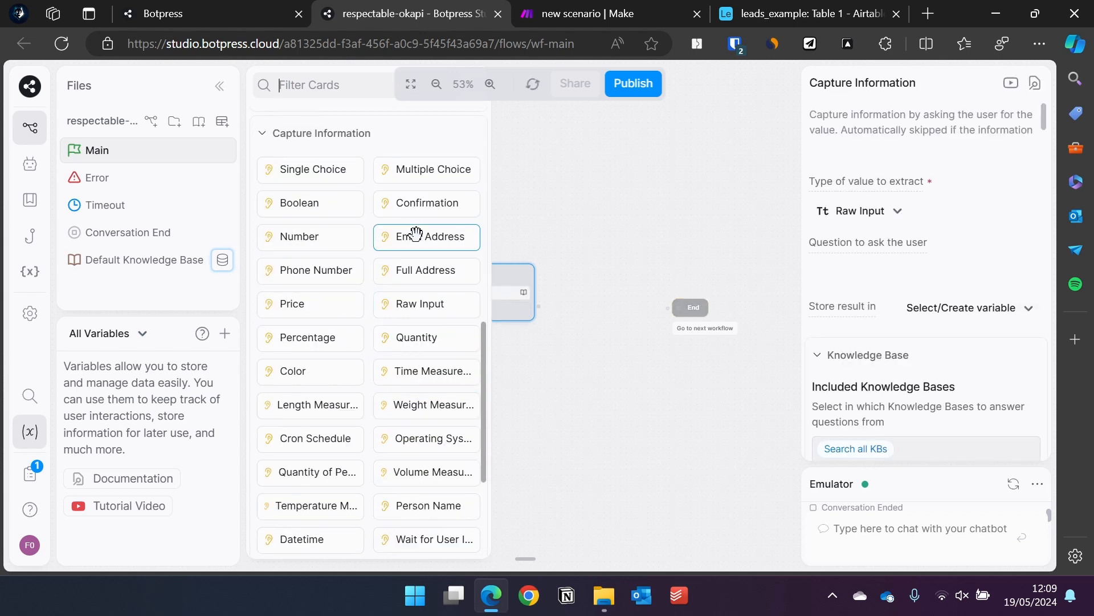
pyautogui.scroll(5, 410, 251)
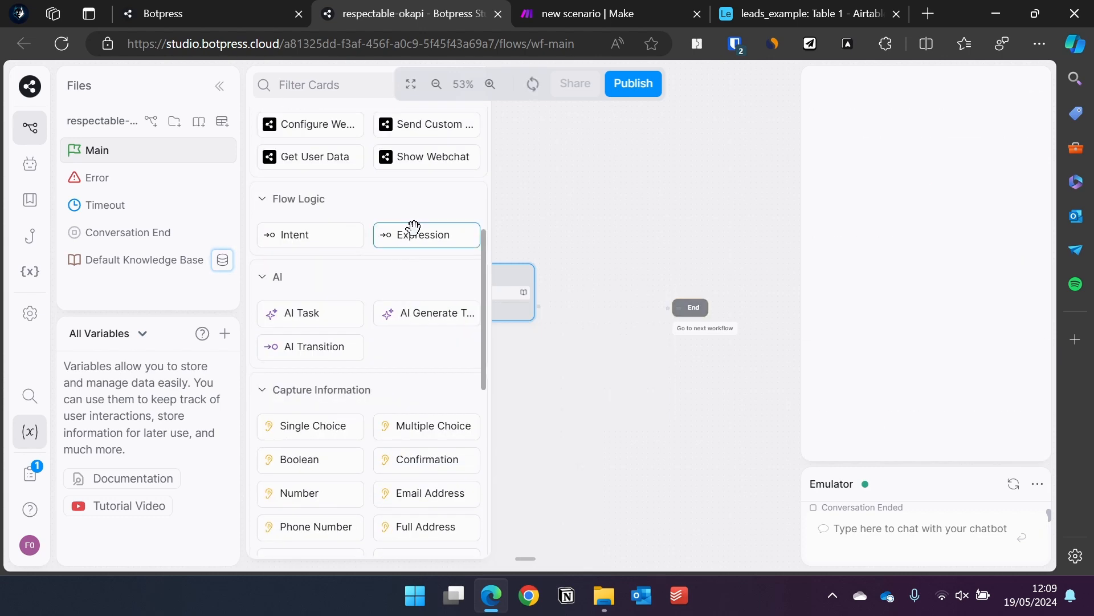
pyautogui.click(411, 231)
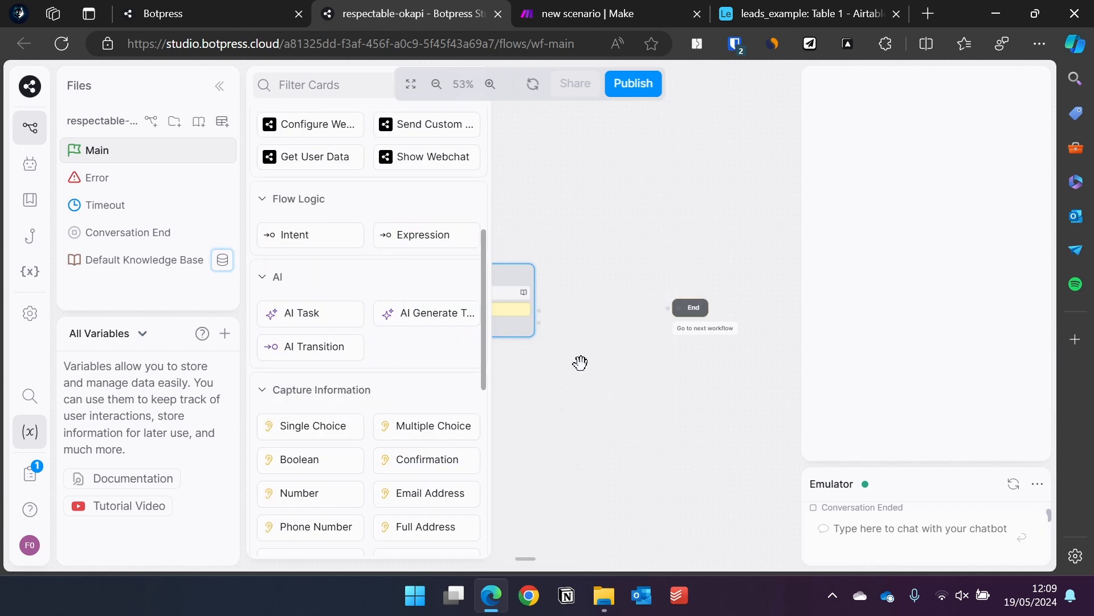
pyautogui.click(701, 403)
# Make the Raw Input card ask "votre nom ?" and store the reply in workflow.name.
pyautogui.click(459, 293)
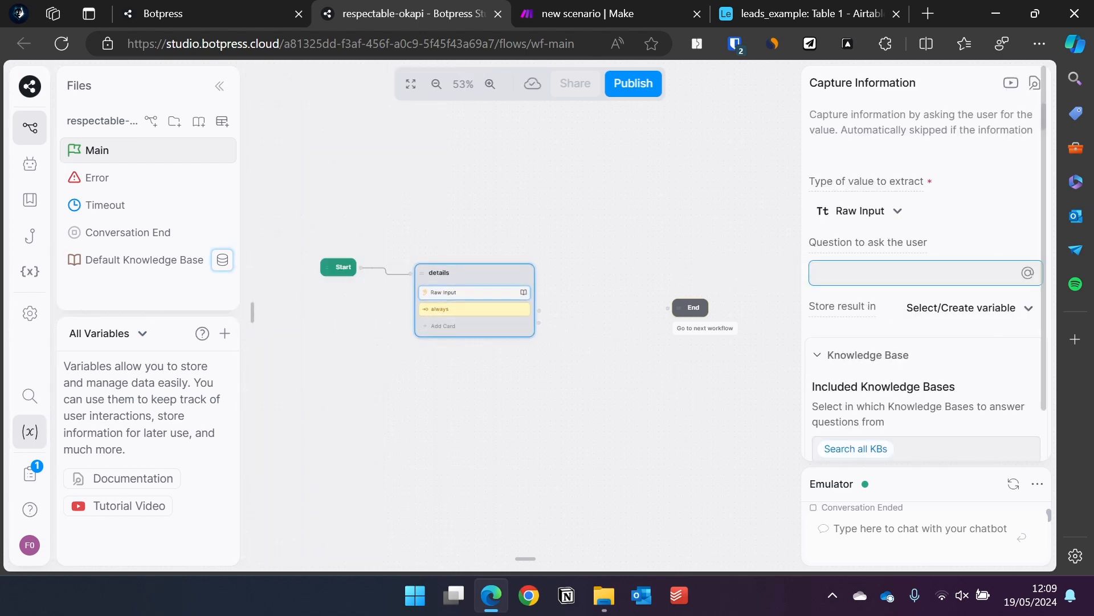
pyautogui.write('votre nom ?')
pyautogui.click(969, 308)
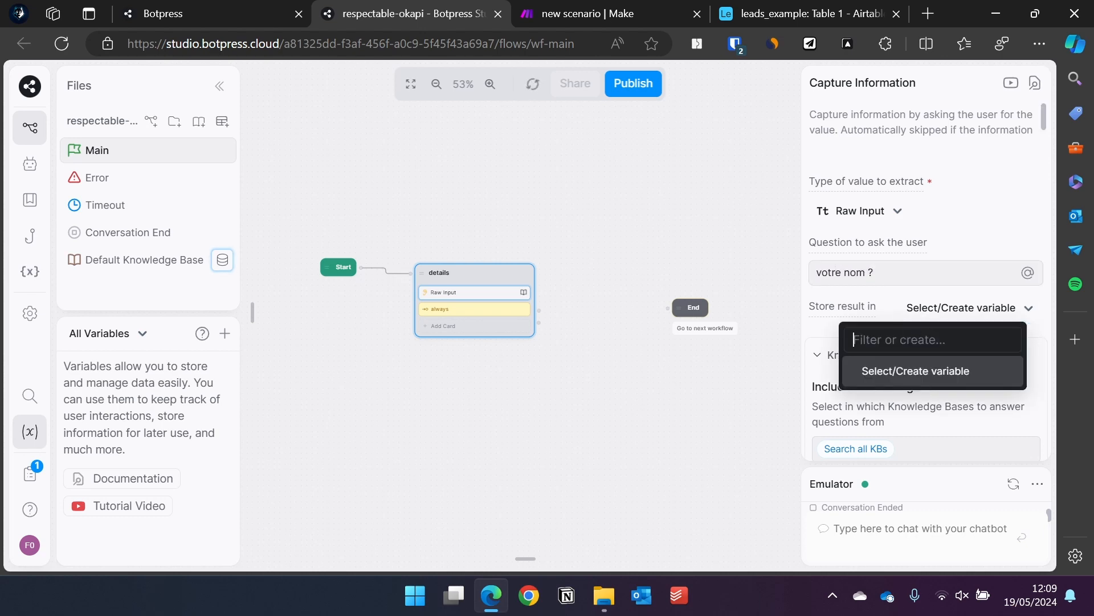
pyautogui.write('name')
pyautogui.press('Return')
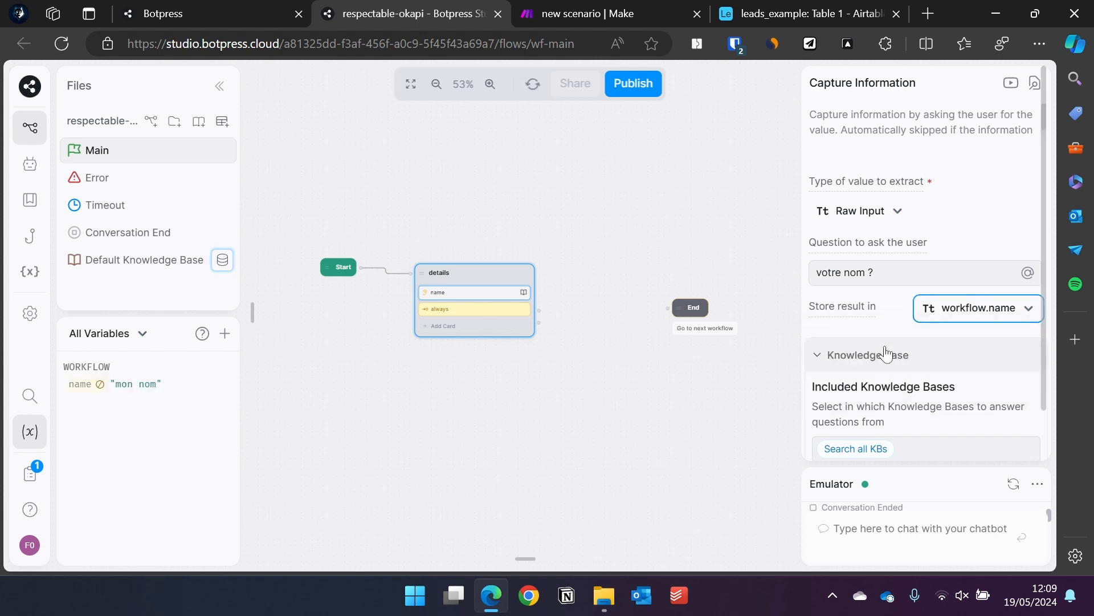
# Disable knowledge-base search for the name question.
pyautogui.scroll(-1, 912, 365)
pyautogui.click(874, 399)
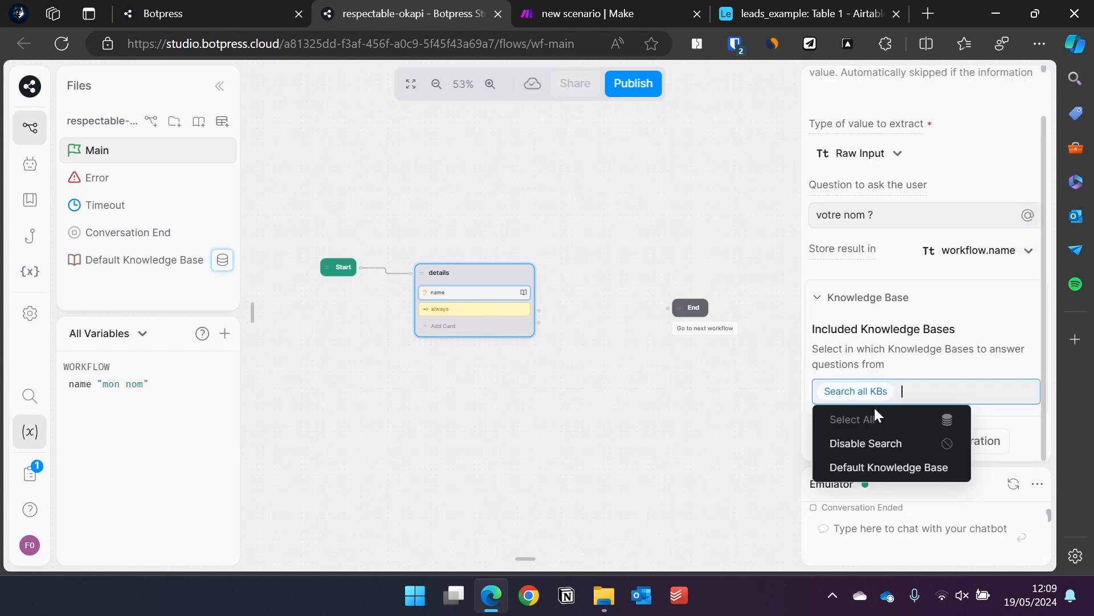
pyautogui.click(864, 443)
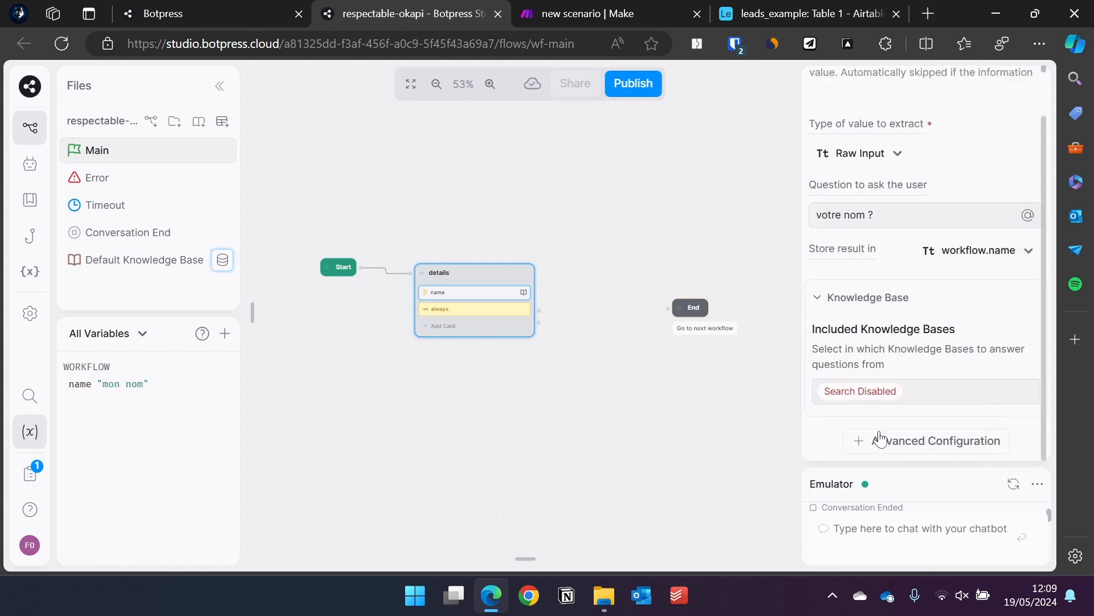
pyautogui.click(454, 339)
# Add an Email Address card asking "Email?" to the details node.
pyautogui.scroll(-1, 435, 422)
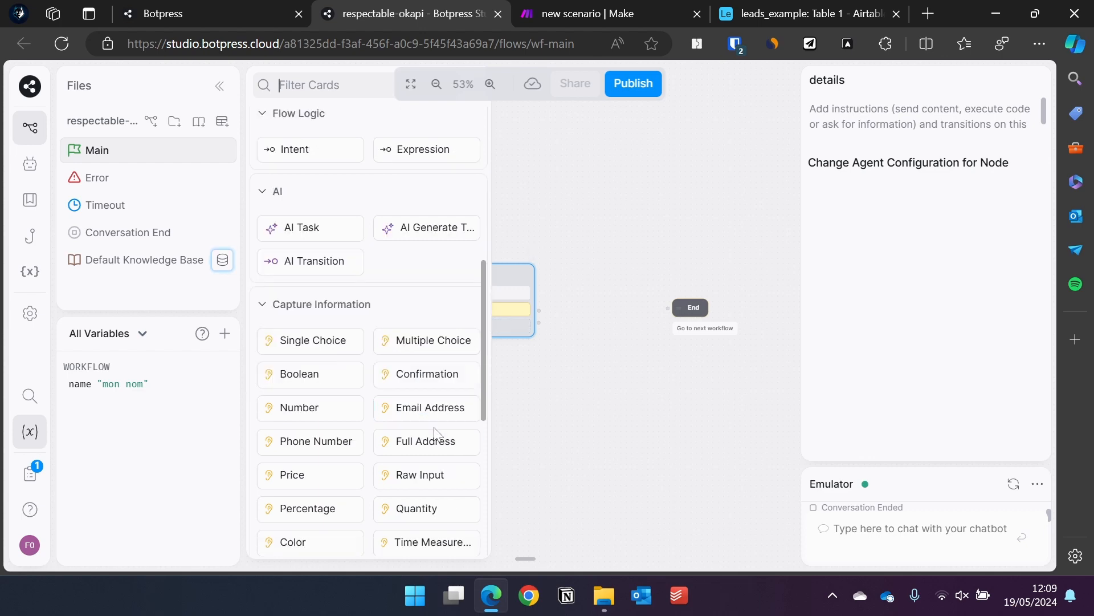
pyautogui.moveTo(420, 408); pyautogui.dragTo(522, 311)
pyautogui.write('Email?')
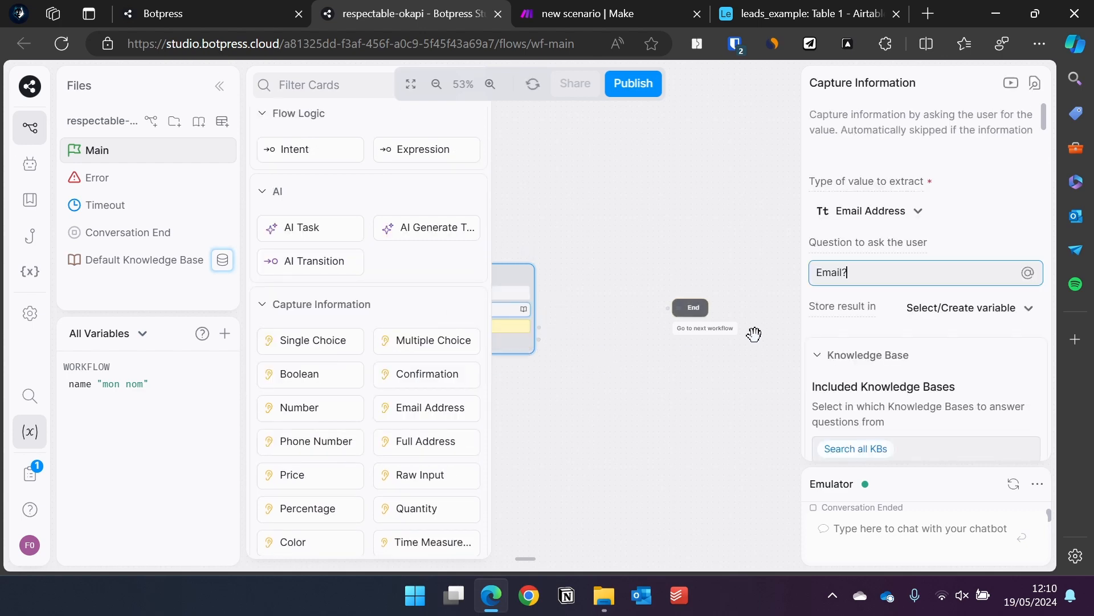
pyautogui.click(753, 334)
pyautogui.click(506, 309)
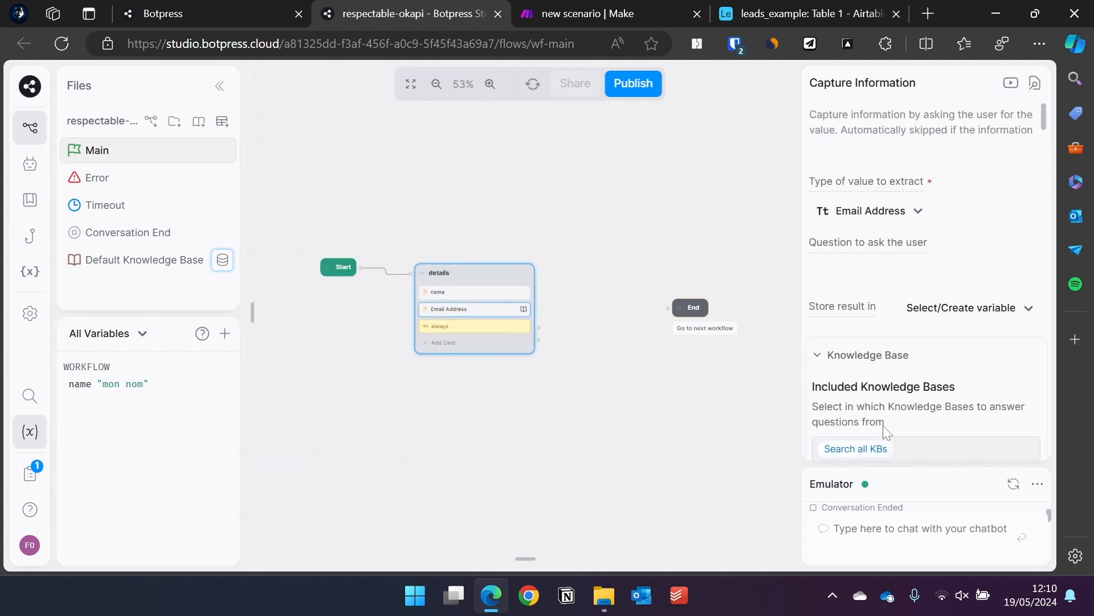
# Disable knowledge search for the email question and store its answer in a new mail variable.
pyautogui.scroll(-1, 867, 442)
pyautogui.click(902, 391)
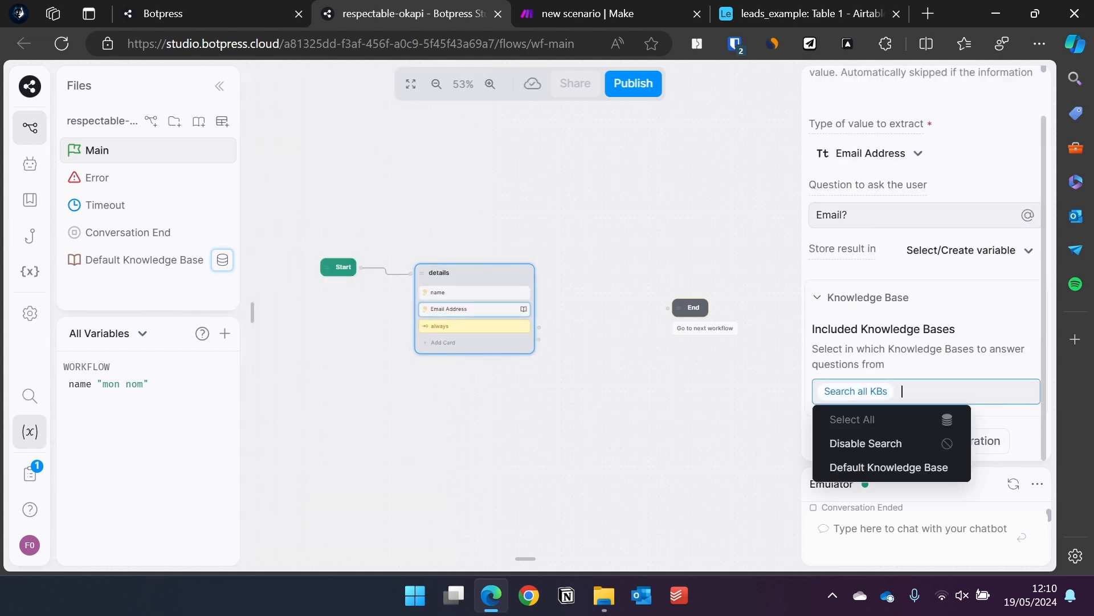
pyautogui.click(853, 450)
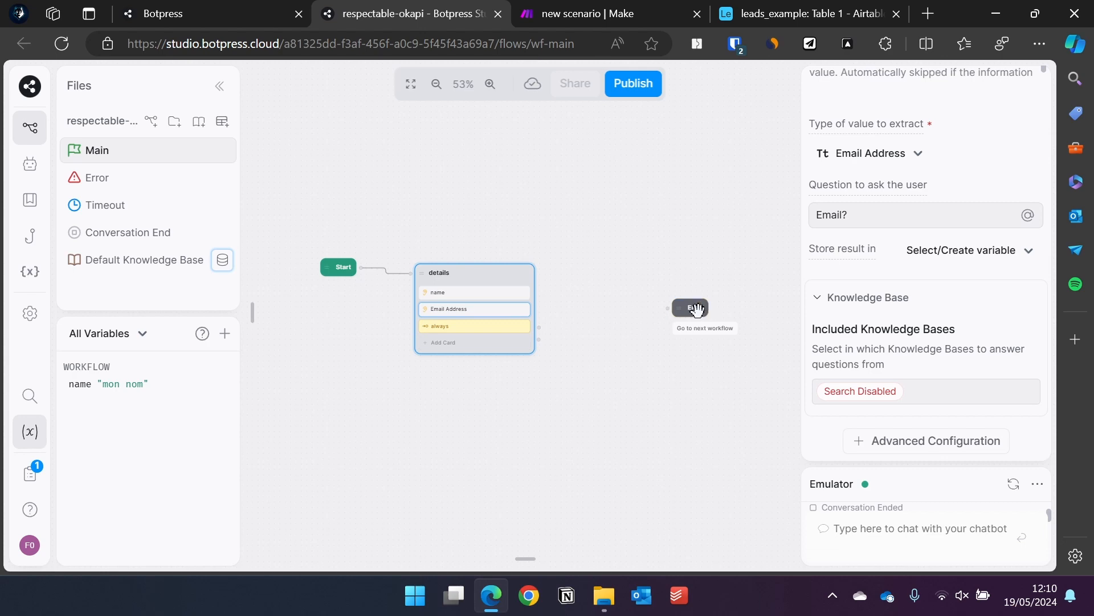
pyautogui.click(969, 250)
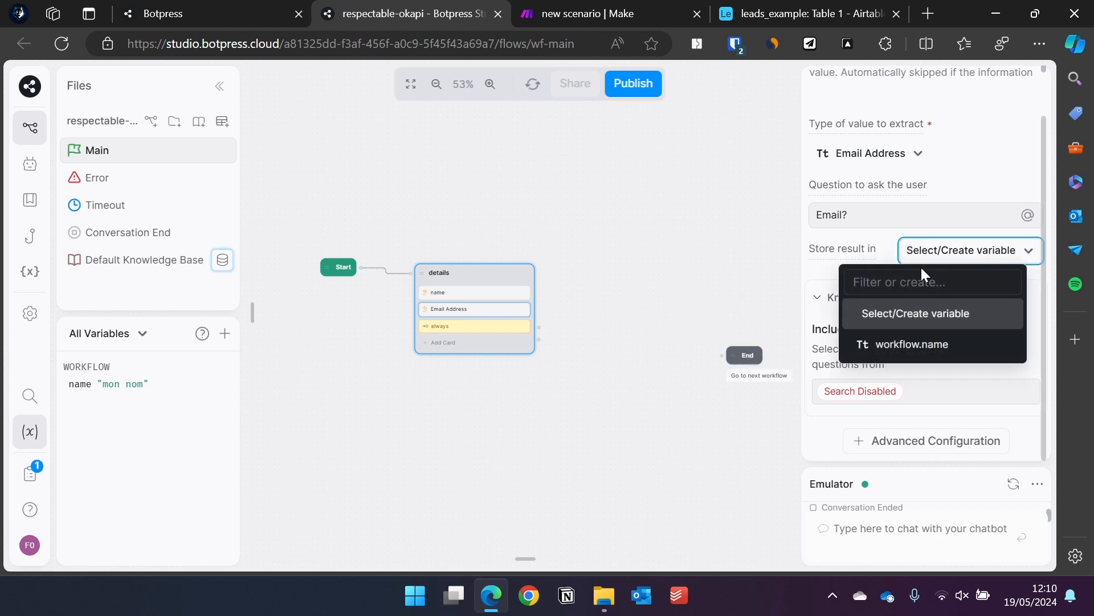
pyautogui.write('mail')
pyautogui.press('Return')
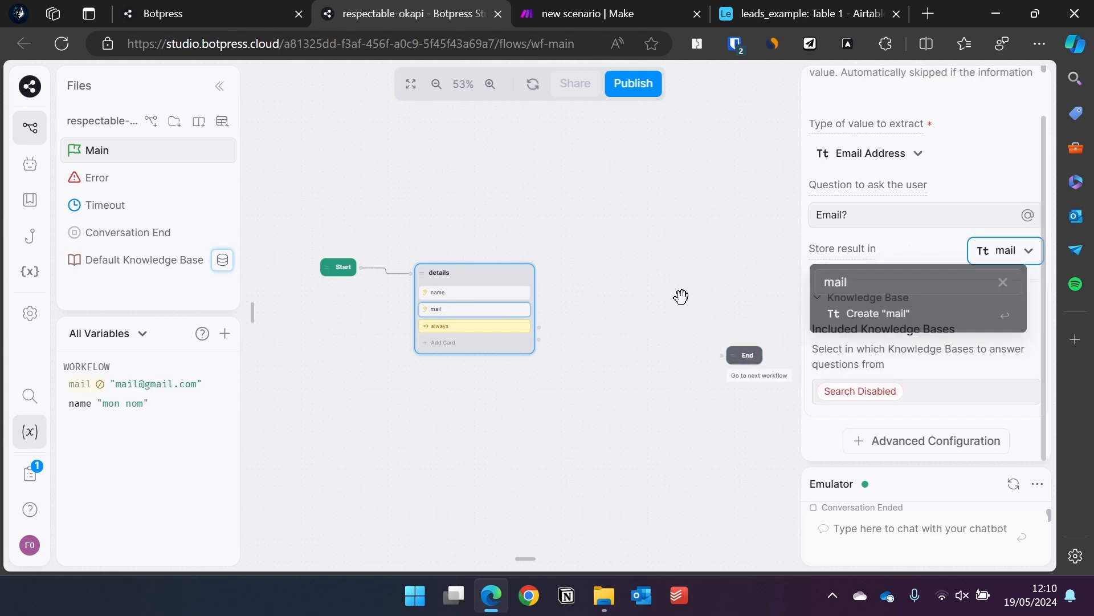
pyautogui.moveTo(539, 327); pyautogui.dragTo(592, 342)
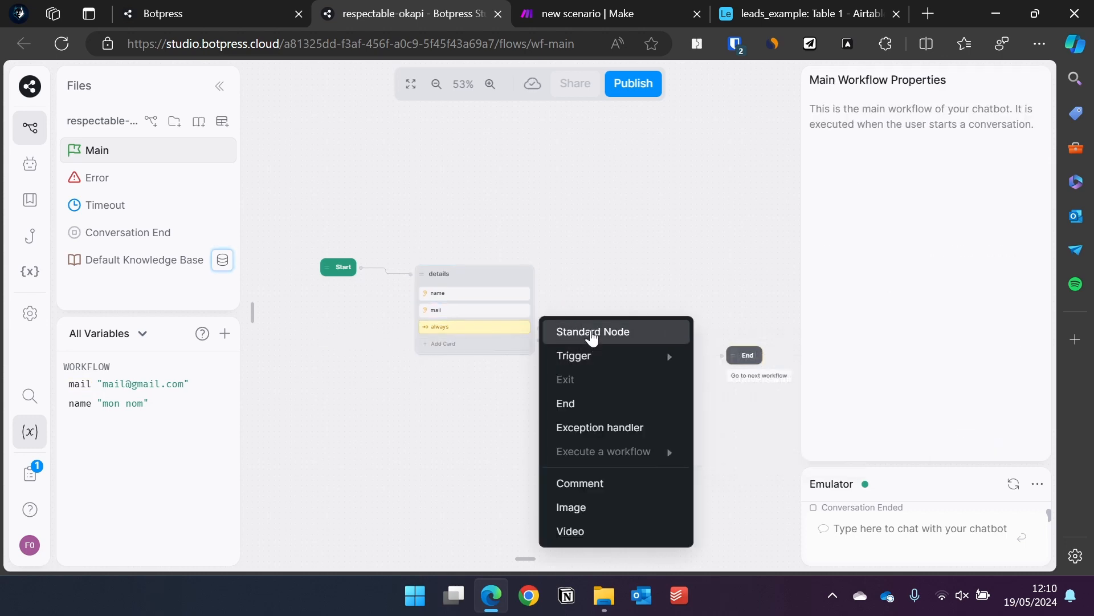
# Add a send_data node after details containing an Execute code card.
pyautogui.click(591, 334)
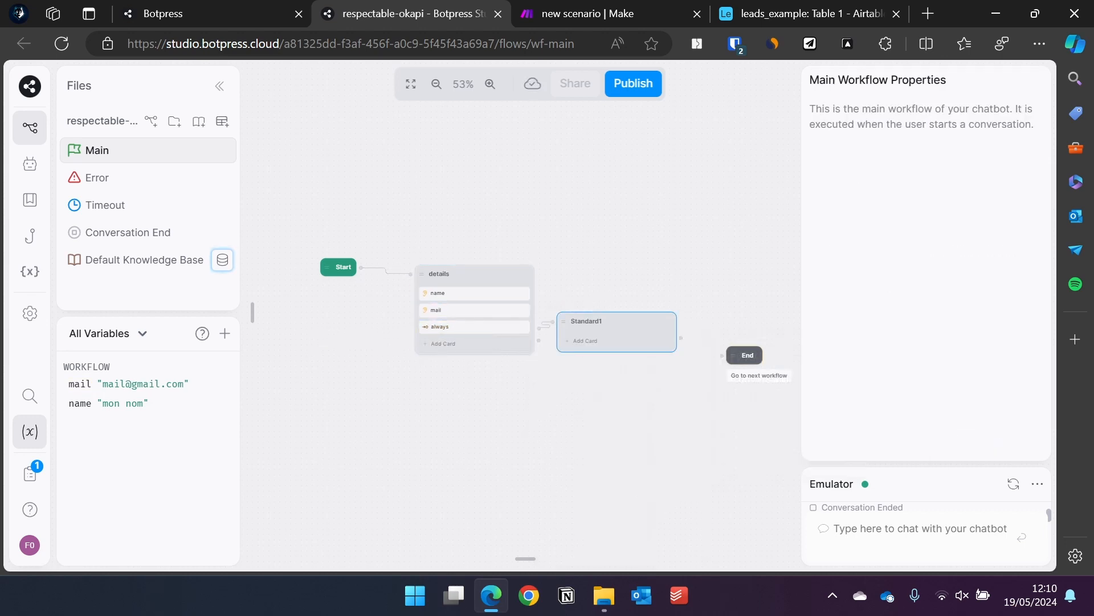
pyautogui.write('send_data')
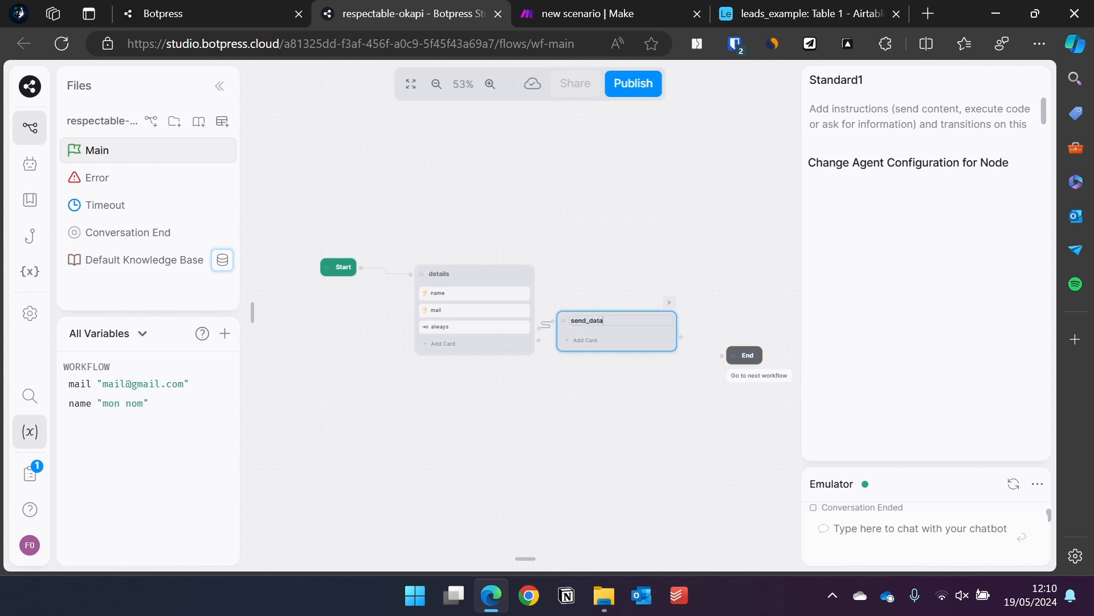
pyautogui.click(591, 341)
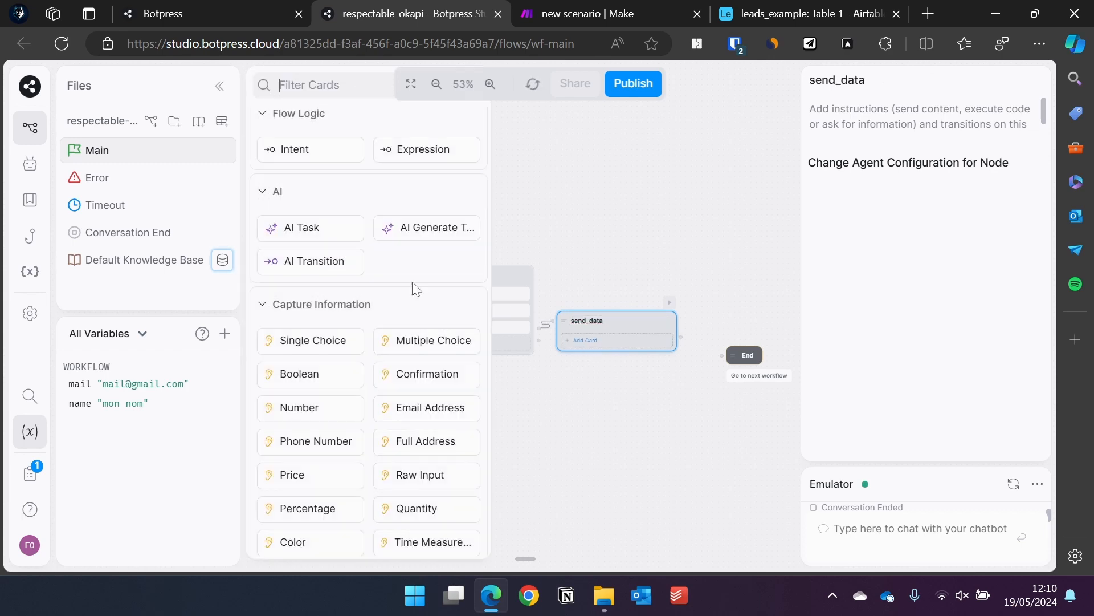
pyautogui.scroll(5, 293, 257)
pyautogui.moveTo(282, 253); pyautogui.dragTo(662, 319)
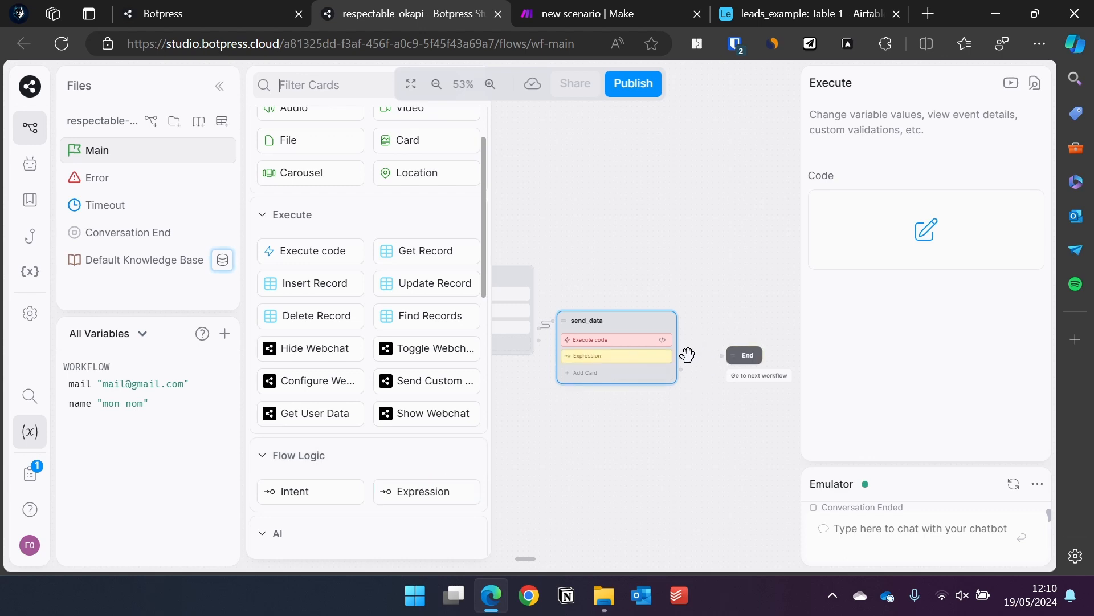
# Connect the always transition to End and add a Text card saying "Vos données ont été envoyées".
pyautogui.moveTo(682, 357); pyautogui.dragTo(732, 353)
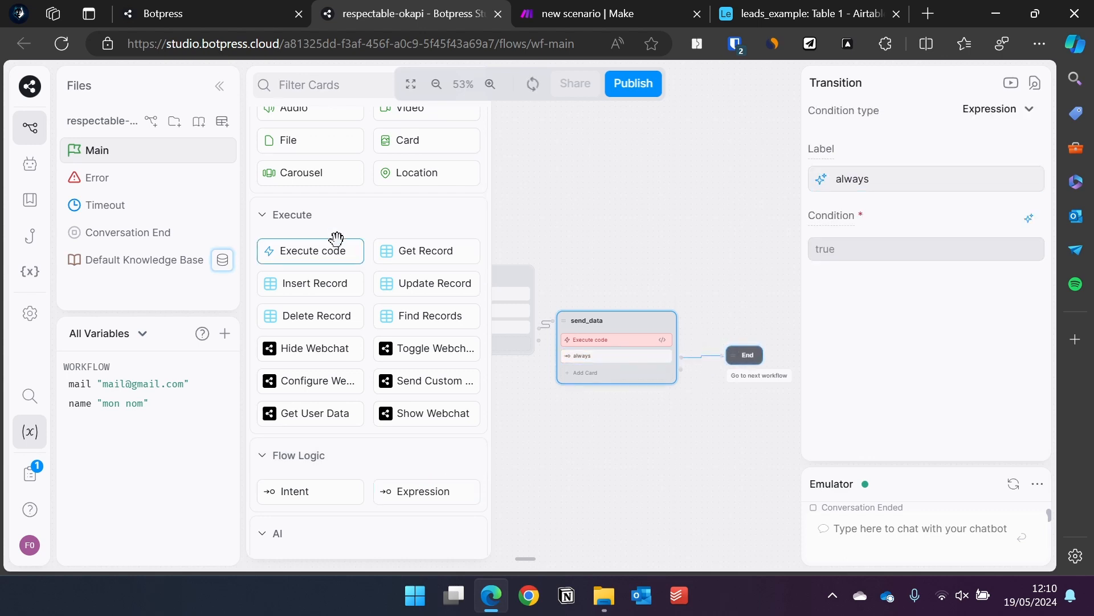
pyautogui.scroll(2, 319, 188)
pyautogui.moveTo(295, 153)
pyautogui.moveTo(311, 161); pyautogui.dragTo(646, 351)
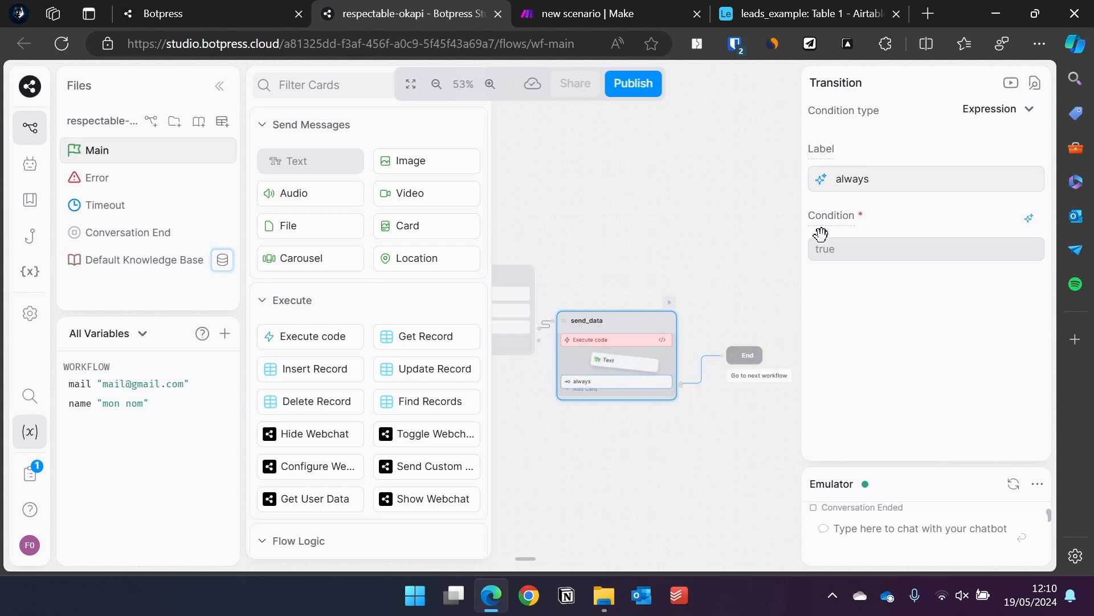
pyautogui.click(887, 176)
pyautogui.write('Vo')
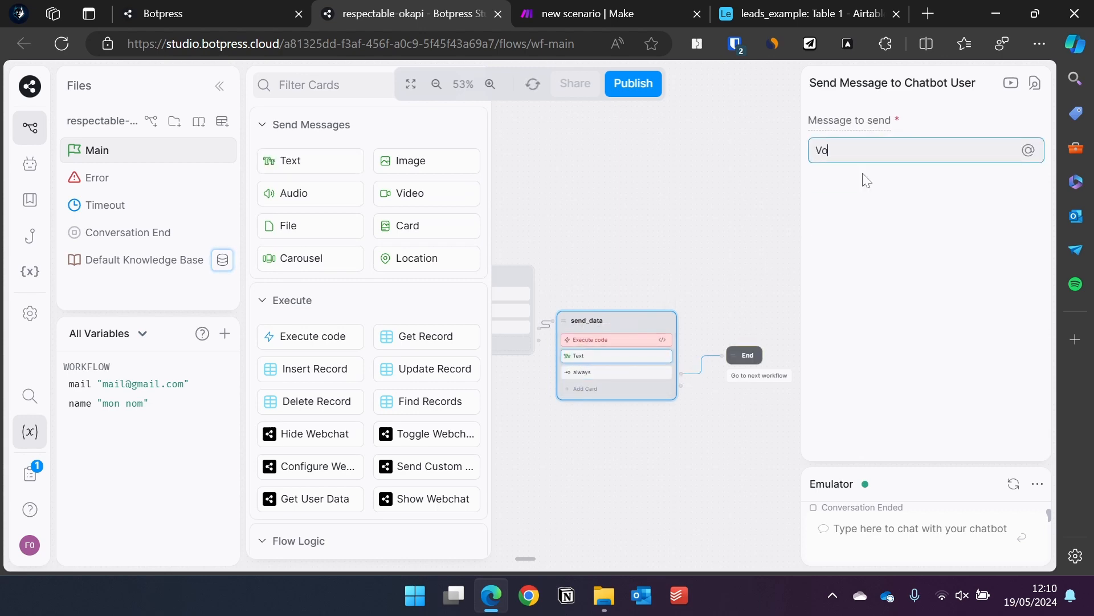
pyautogui.write('s données ont été envoyées')
# Define a leadData object with name: workflow.name and email: worfklow.mail.
pyautogui.click(663, 341)
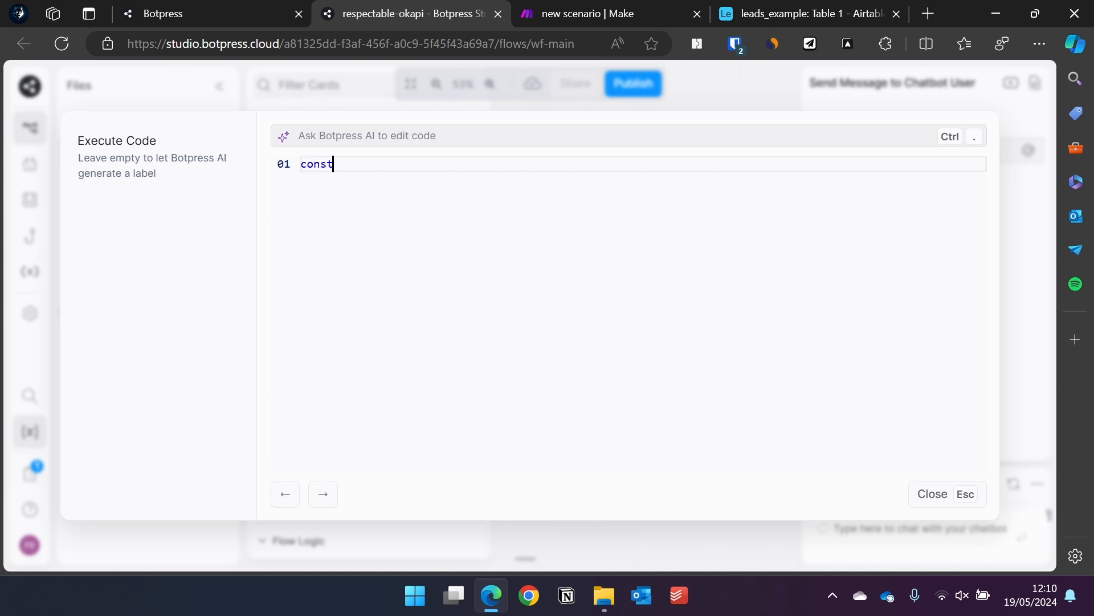
pyautogui.write('const le')
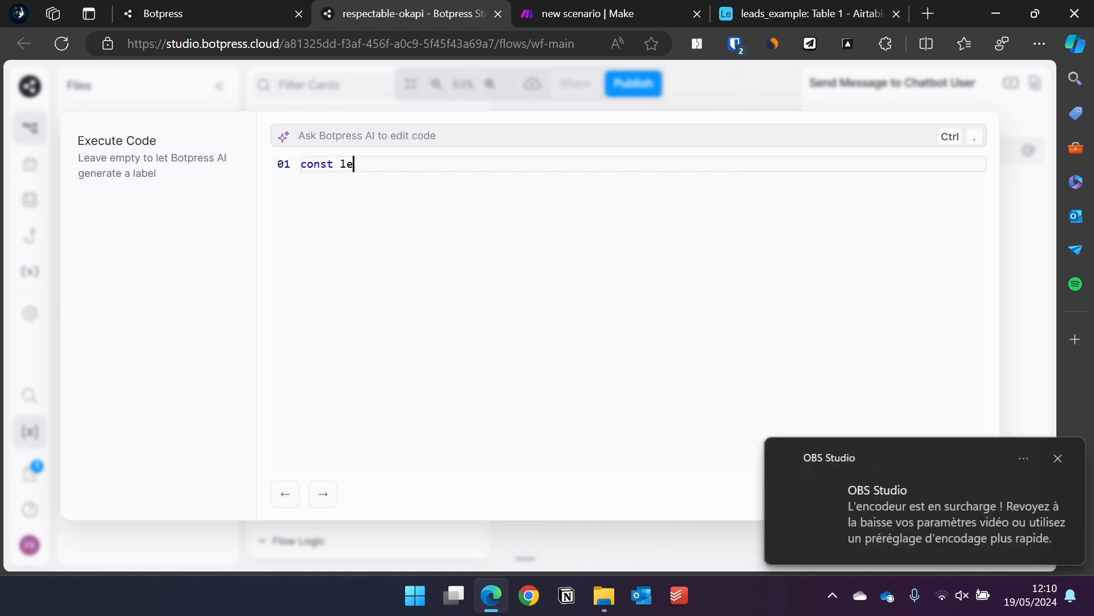
pyautogui.write('adData')
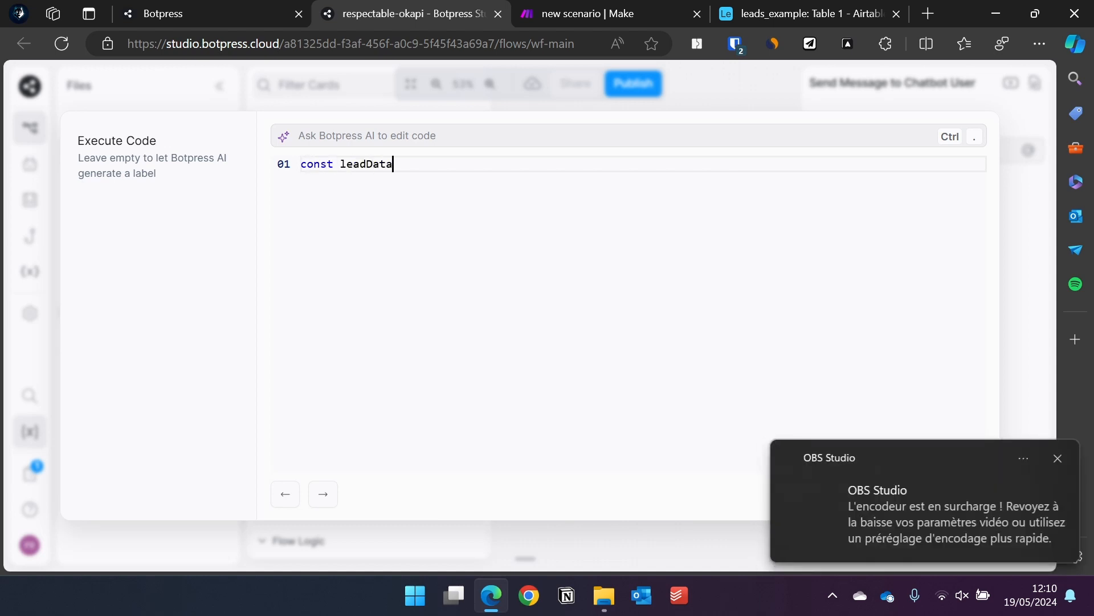
pyautogui.click(1063, 465)
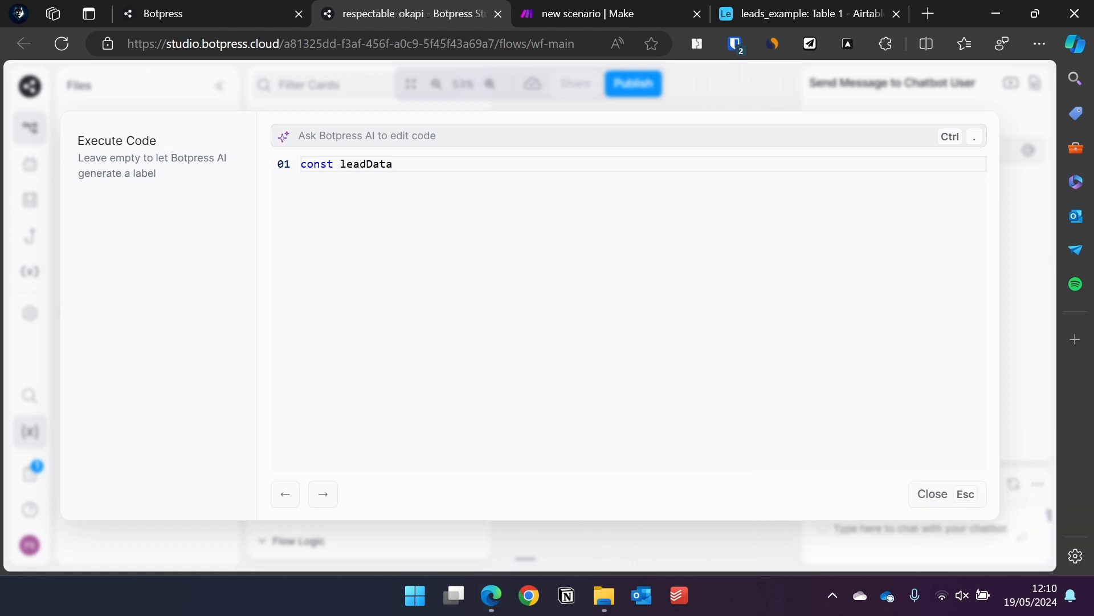
pyautogui.write('= {')
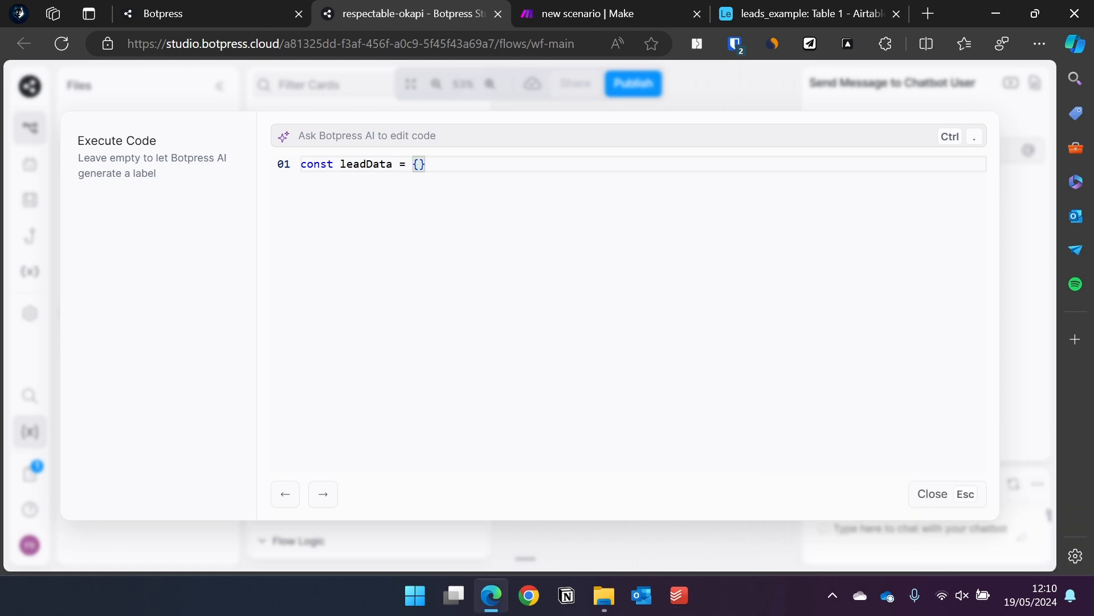
pyautogui.press('Return')
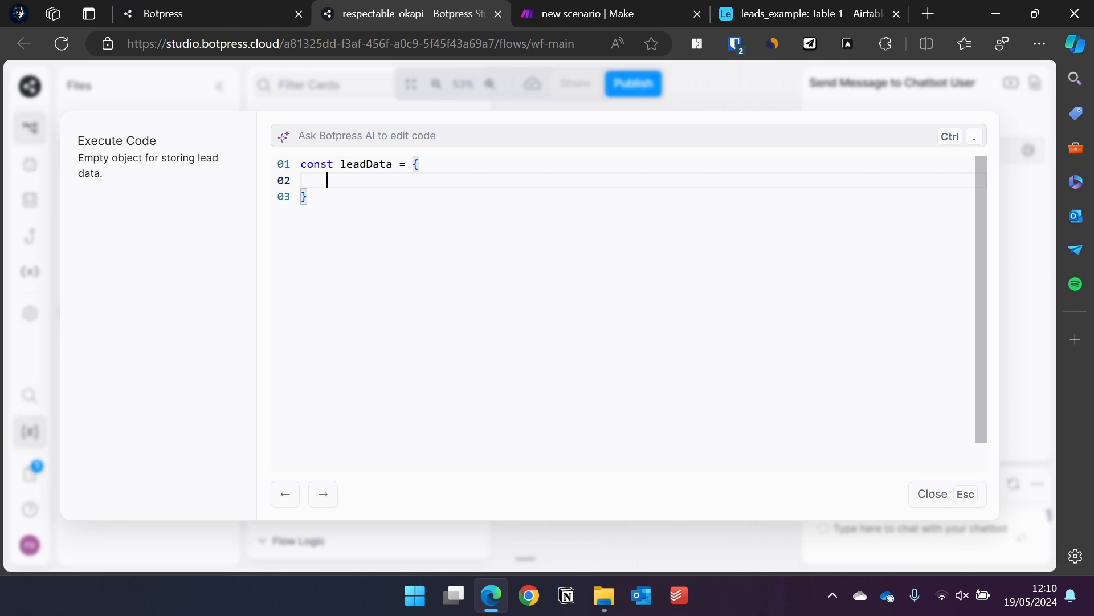
pyautogui.write('name: workflow')
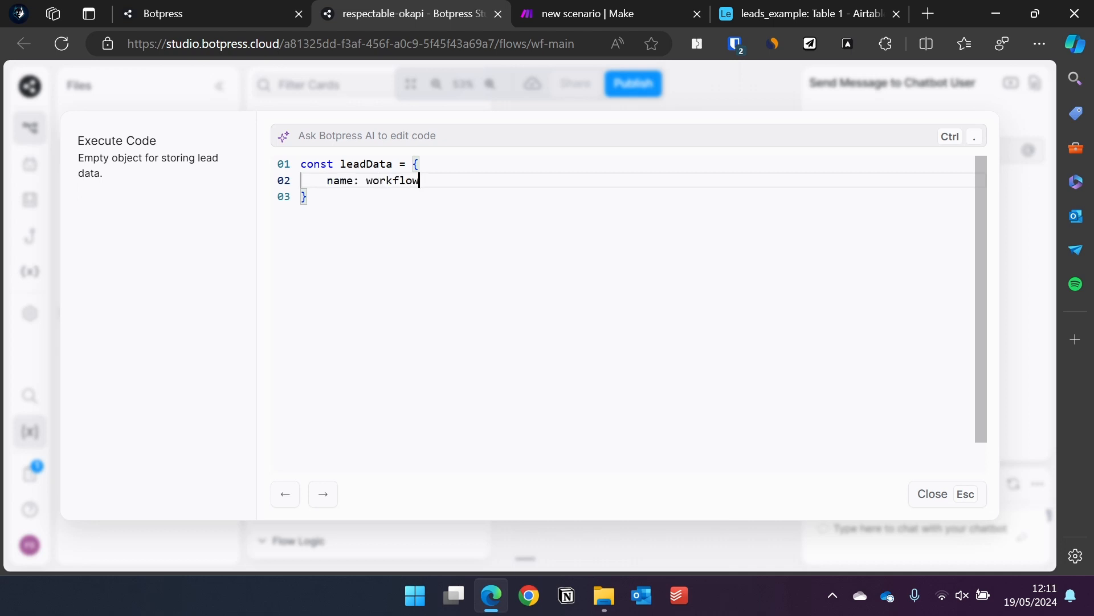
pyautogui.write('.name,')
pyautogui.press('Return')
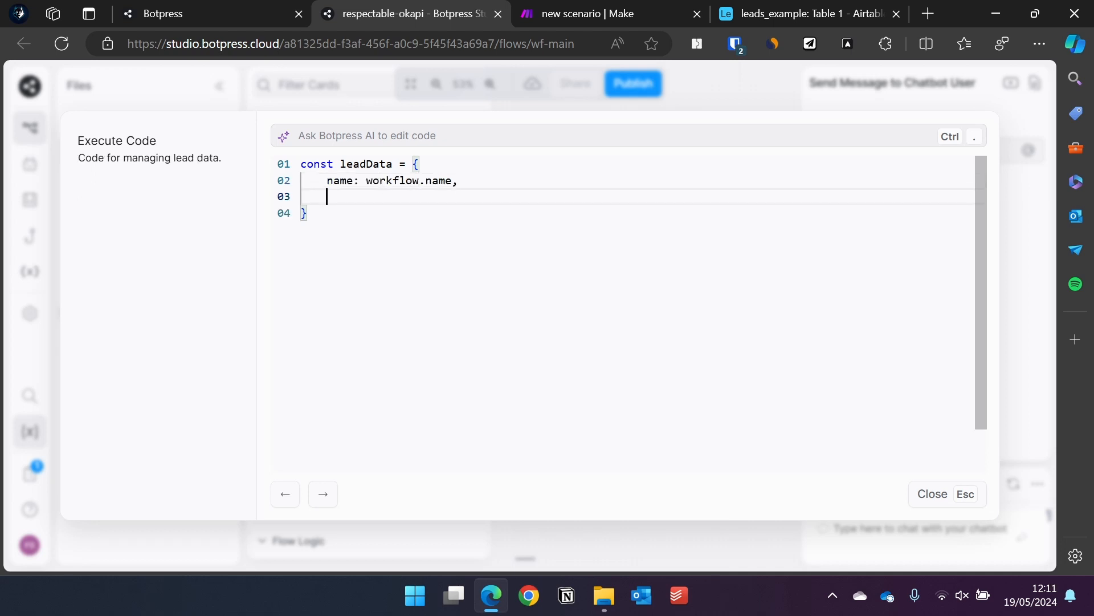
pyautogui.write('email: worf')
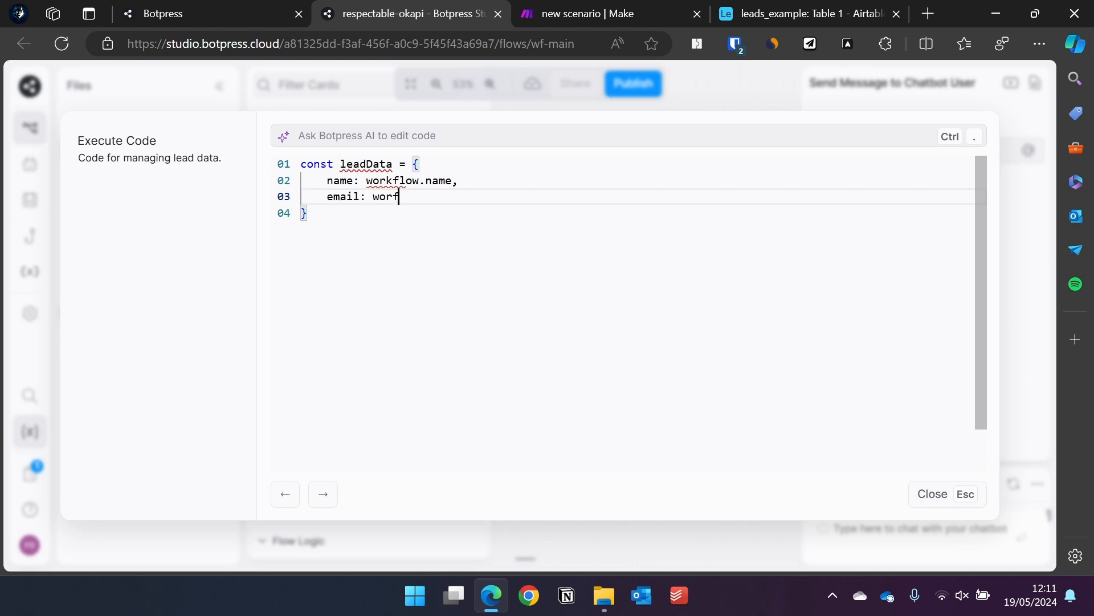
pyautogui.write('klow.mail')
pyautogui.doubleClick(511, 217)
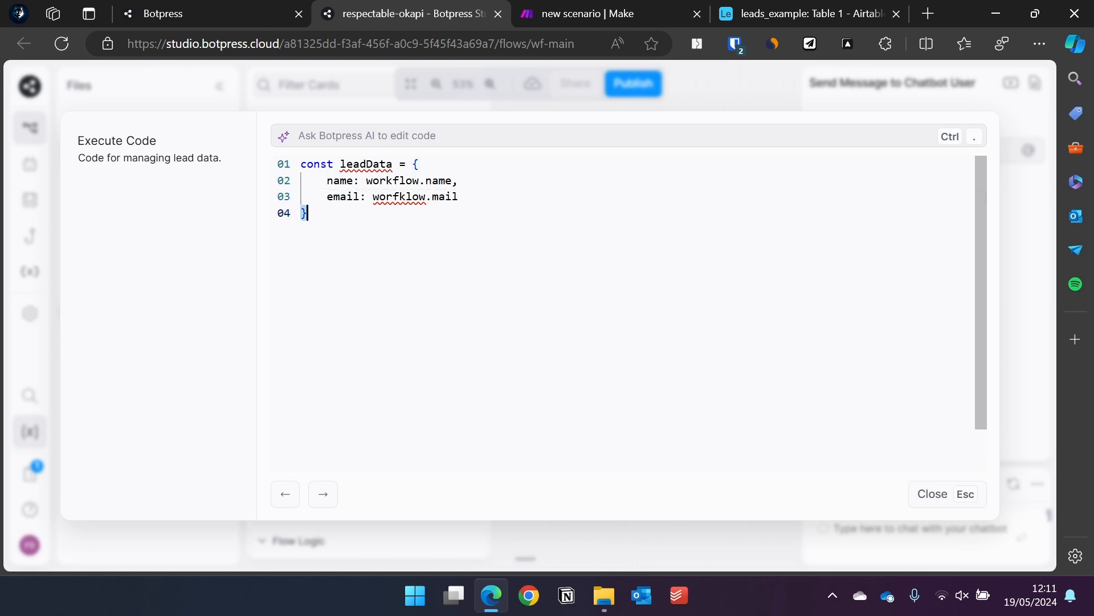
pyautogui.press('Return')
pyautogui.press('Return')
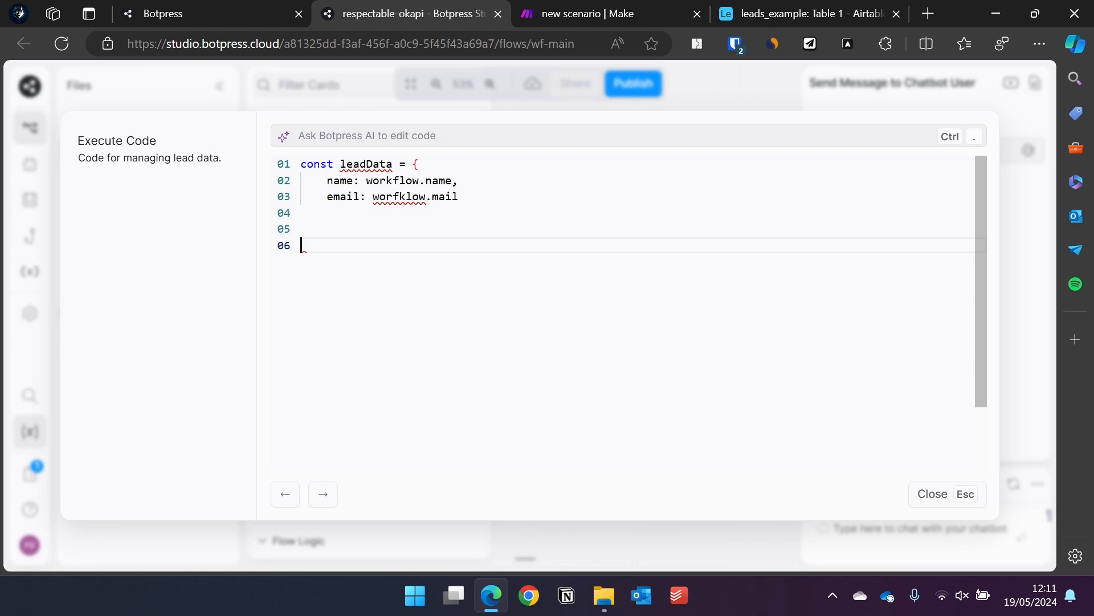
# Add a try/catch block whose catch logs the error with console.log(error).
pyautogui.write('try{')
pyautogui.press('Return')
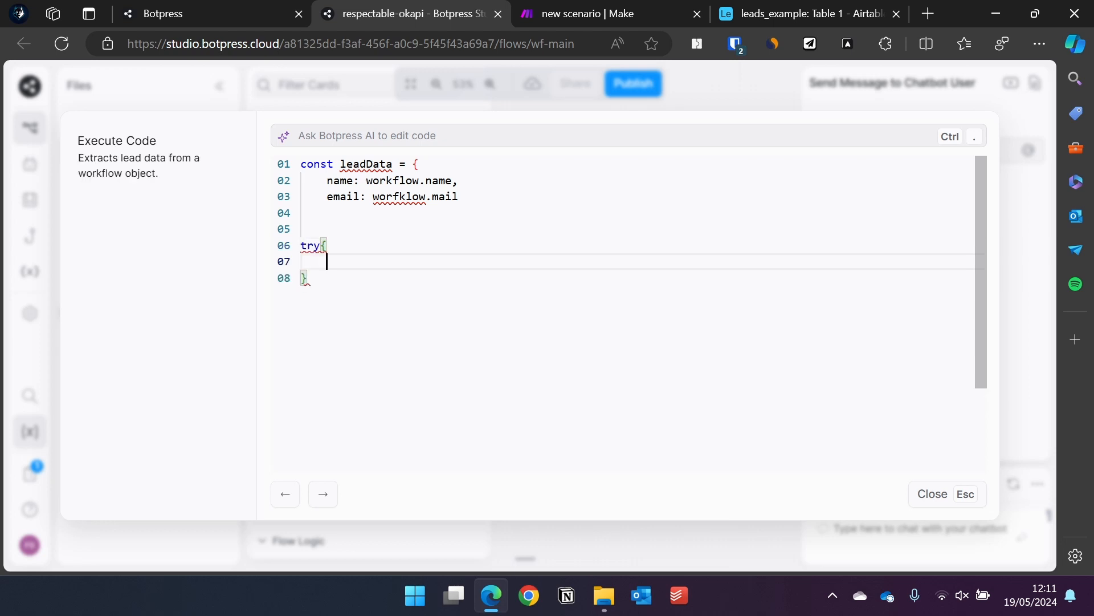
pyautogui.press('Down')
pyautogui.press('Return')
pyautogui.write('cat')
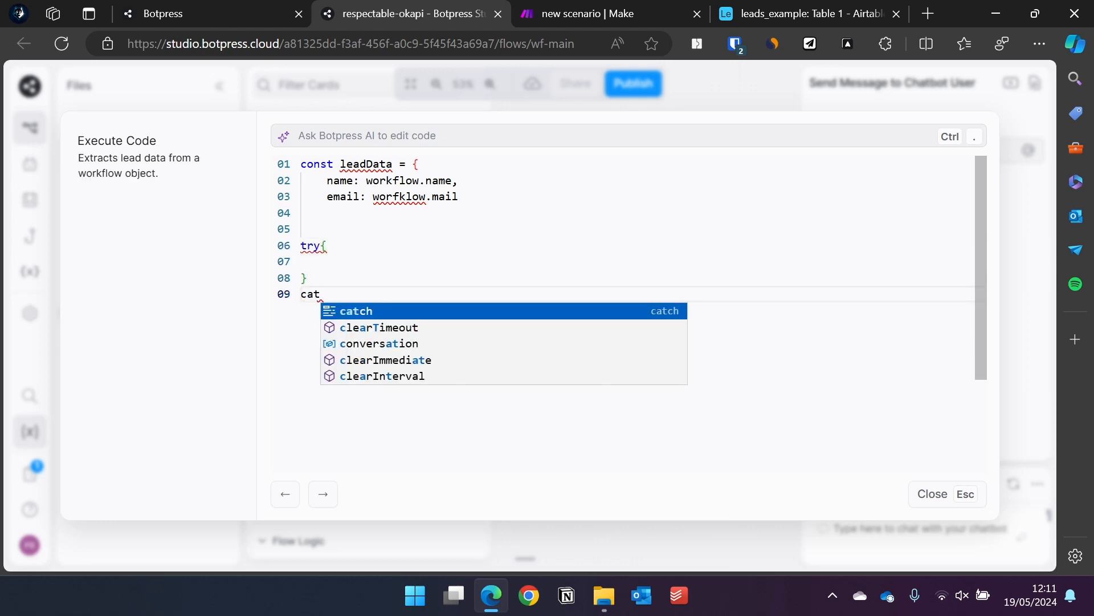
pyautogui.press('Return')
pyautogui.write('(error)')
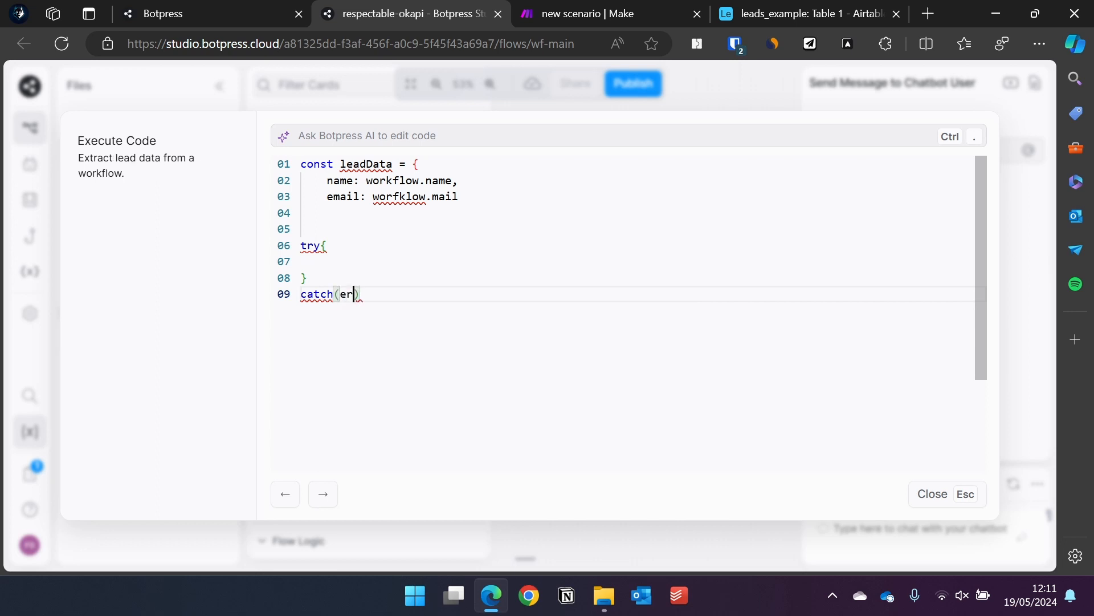
pyautogui.write('{')
pyautogui.press('Return')
pyautogui.write('conso')
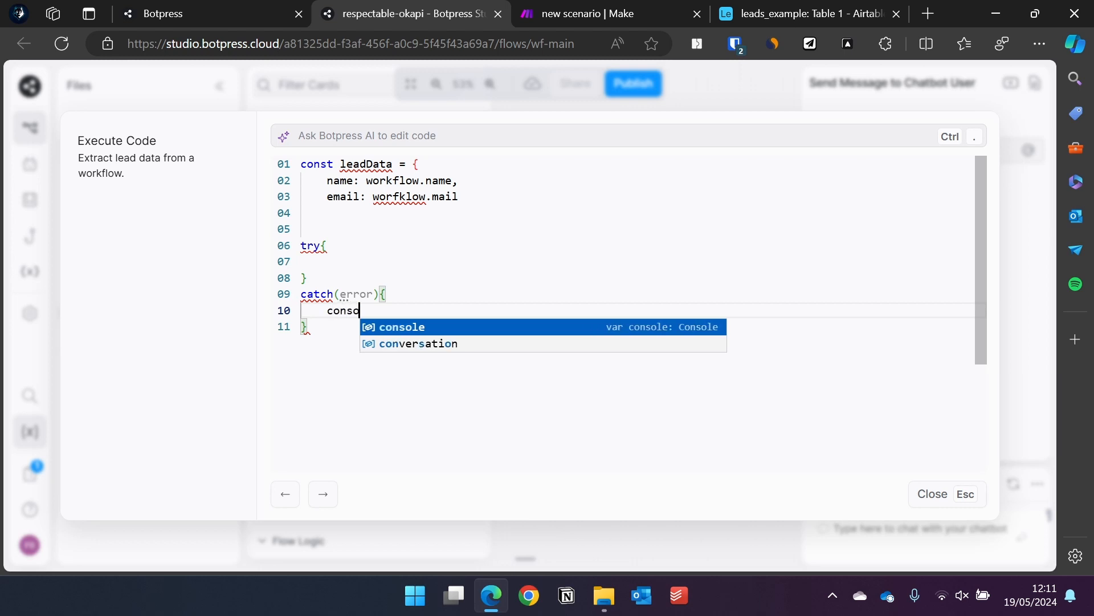
pyautogui.write('le.log')
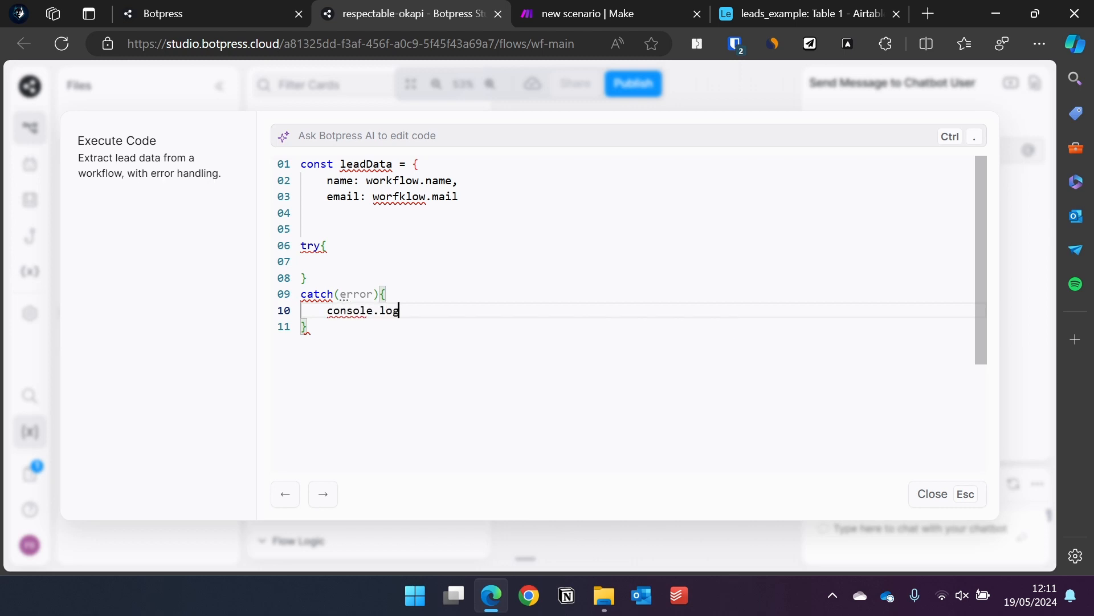
pyautogui.write('(error')
# Inside the try block, post leadData with await axios.post and store the response.
pyautogui.click(301, 262)
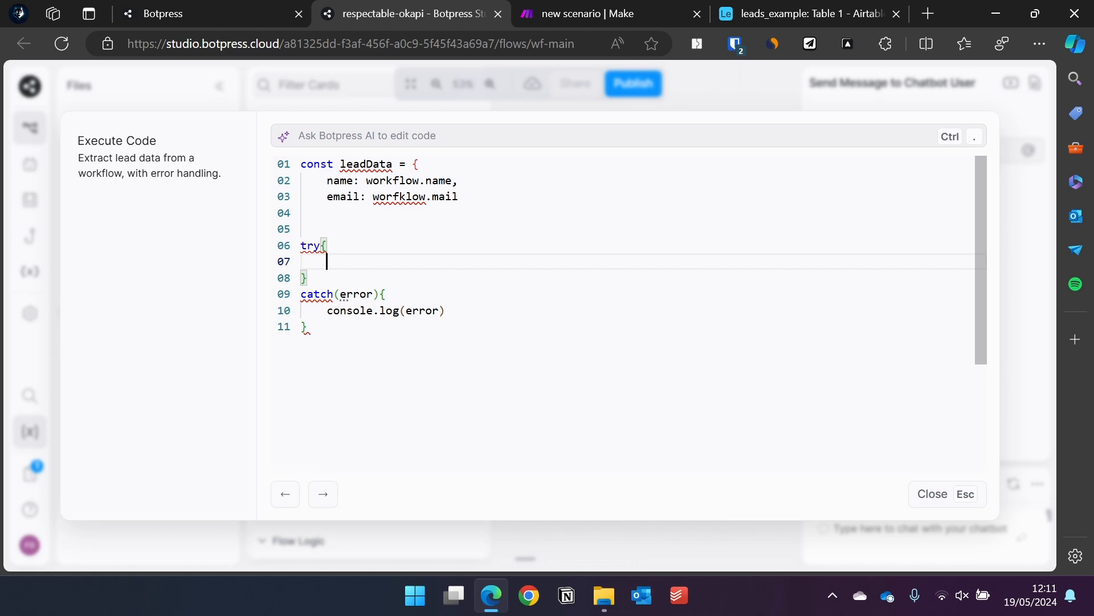
pyautogui.write('const ')
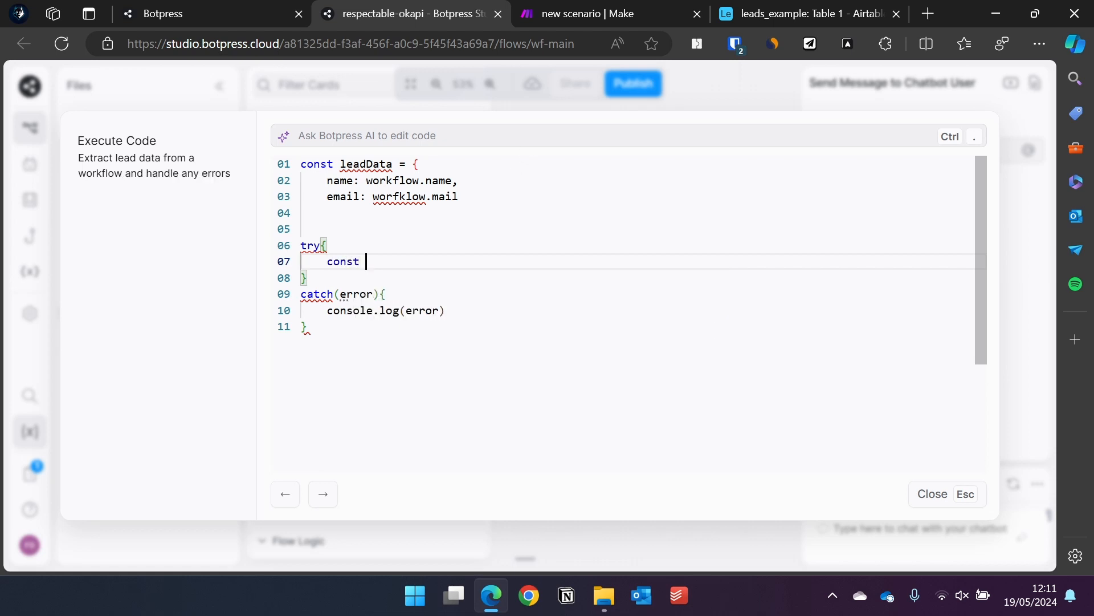
pyautogui.write('response =')
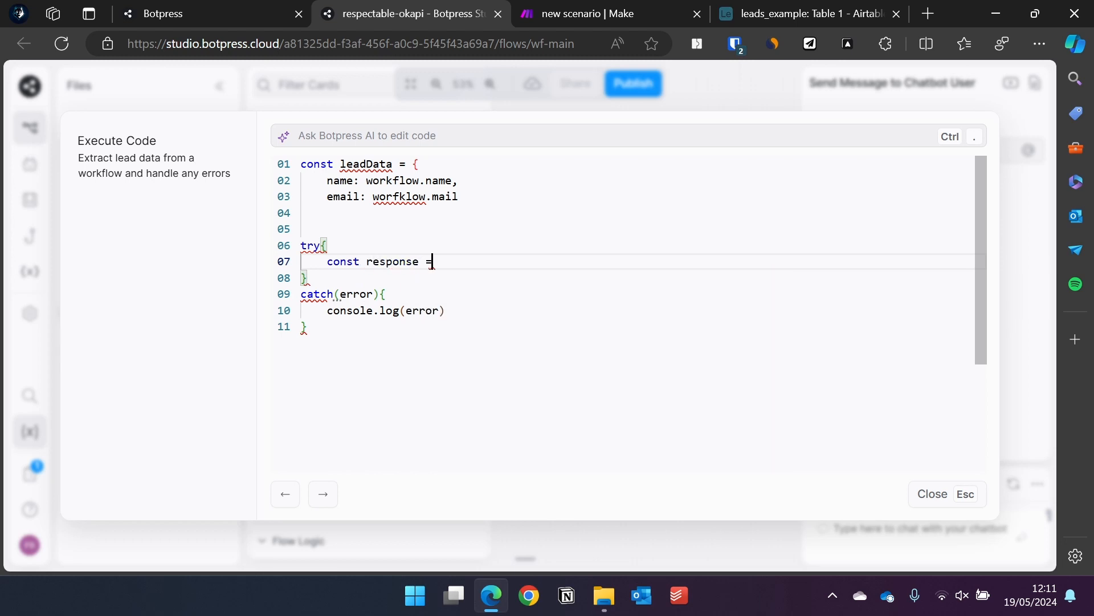
pyautogui.write(' await axios')
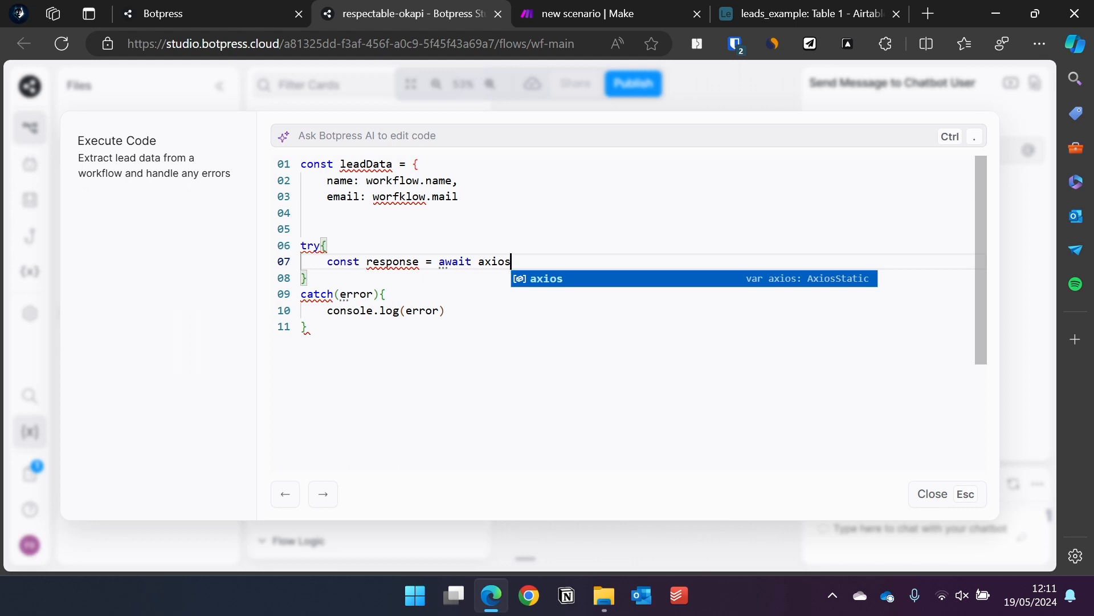
pyautogui.write('.post(')
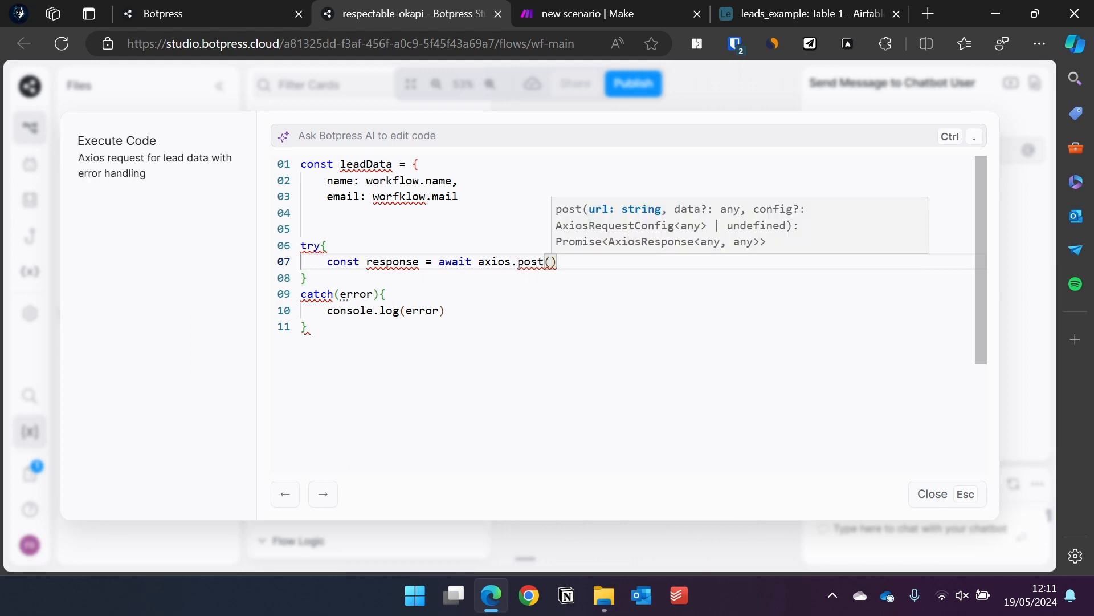
pyautogui.write(', leadDa')
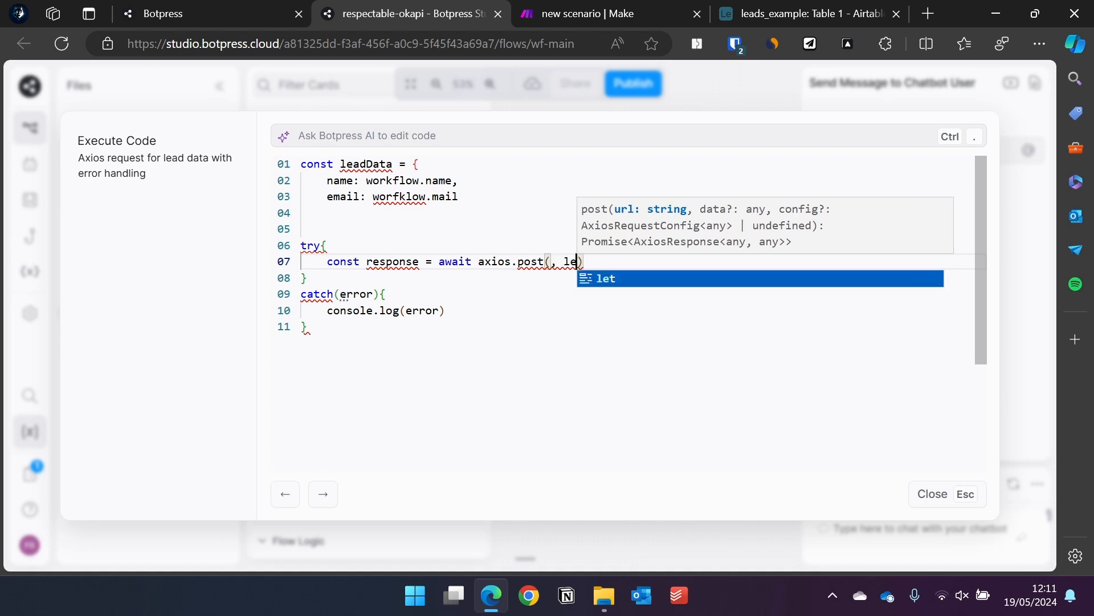
pyautogui.write('ta')
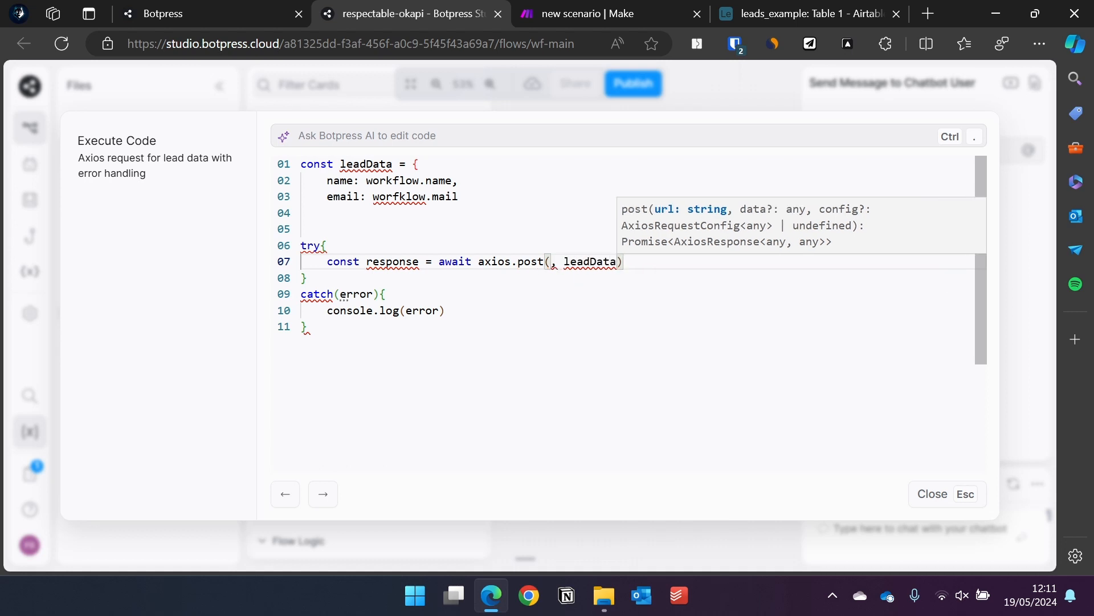
pyautogui.click(589, 16)
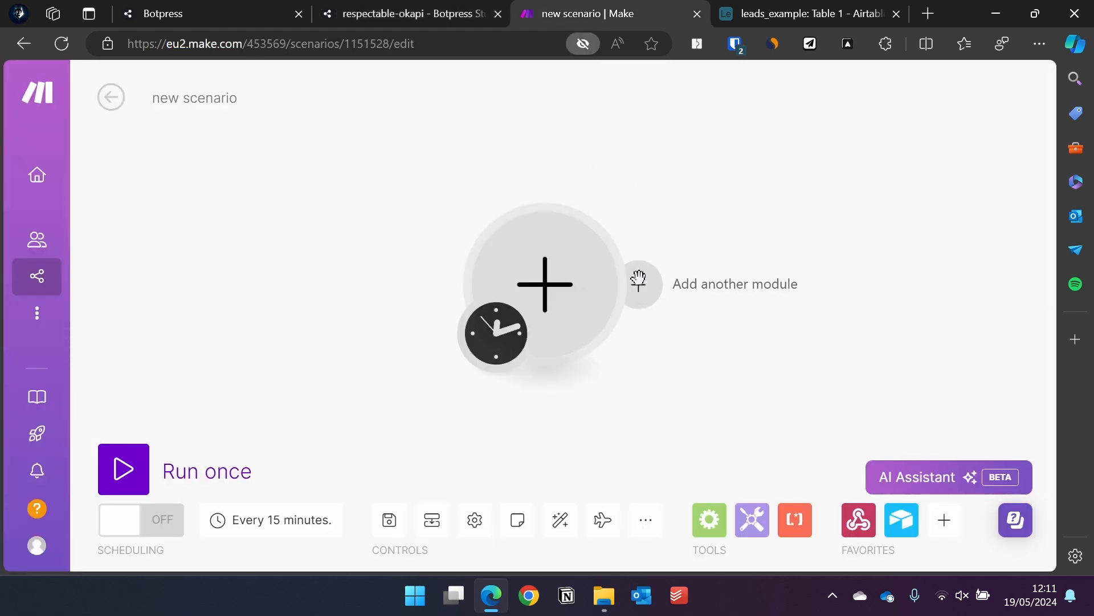
# Make the scenario's first module a Webhooks Custom webhook trigger.
pyautogui.click(603, 315)
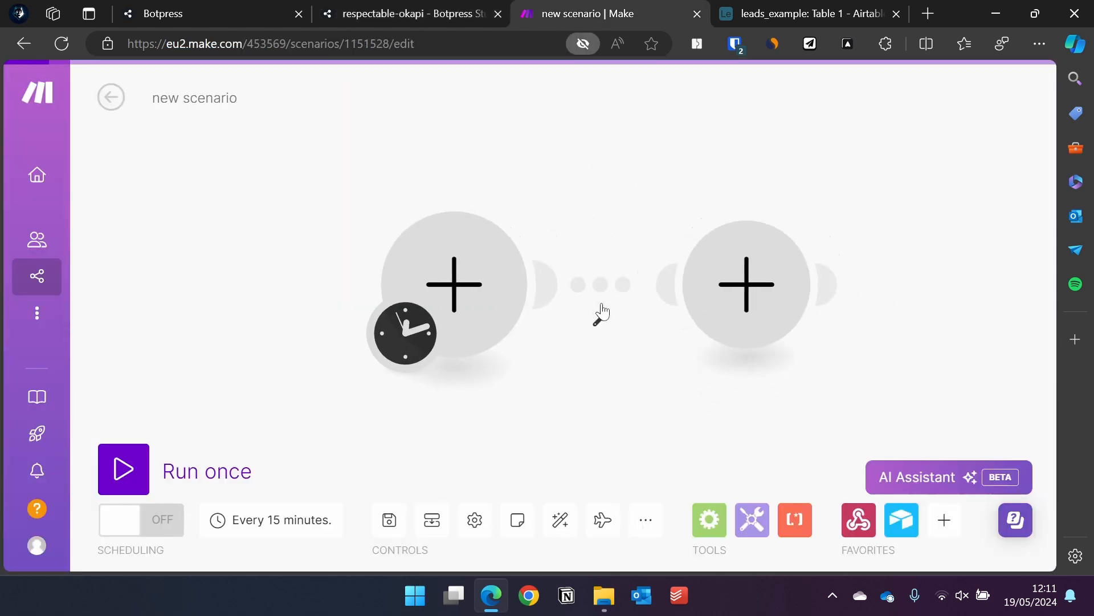
pyautogui.click(450, 289)
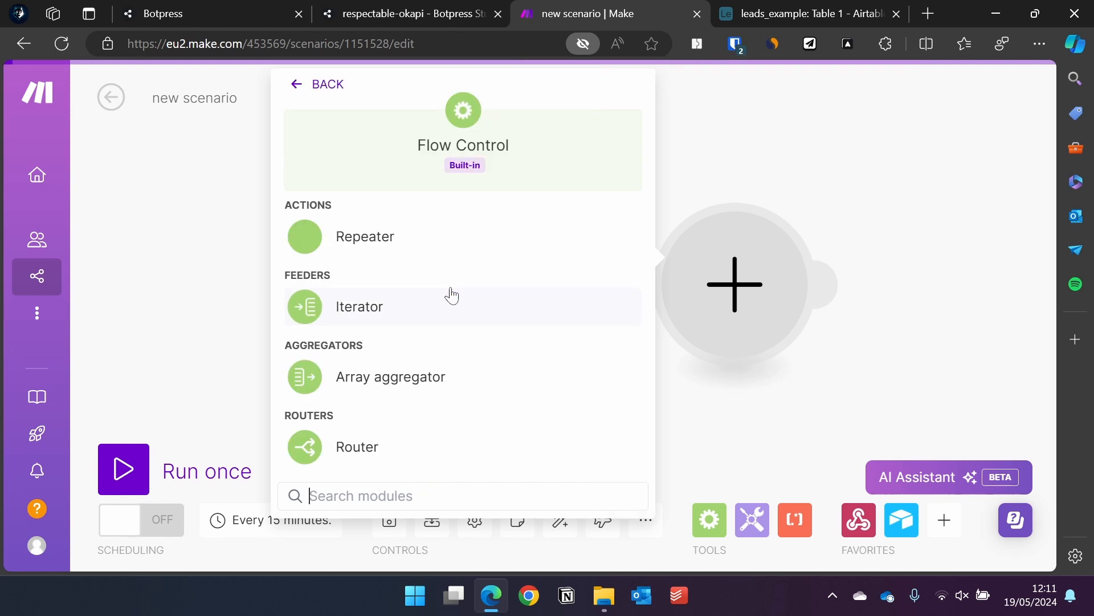
pyautogui.click(822, 128)
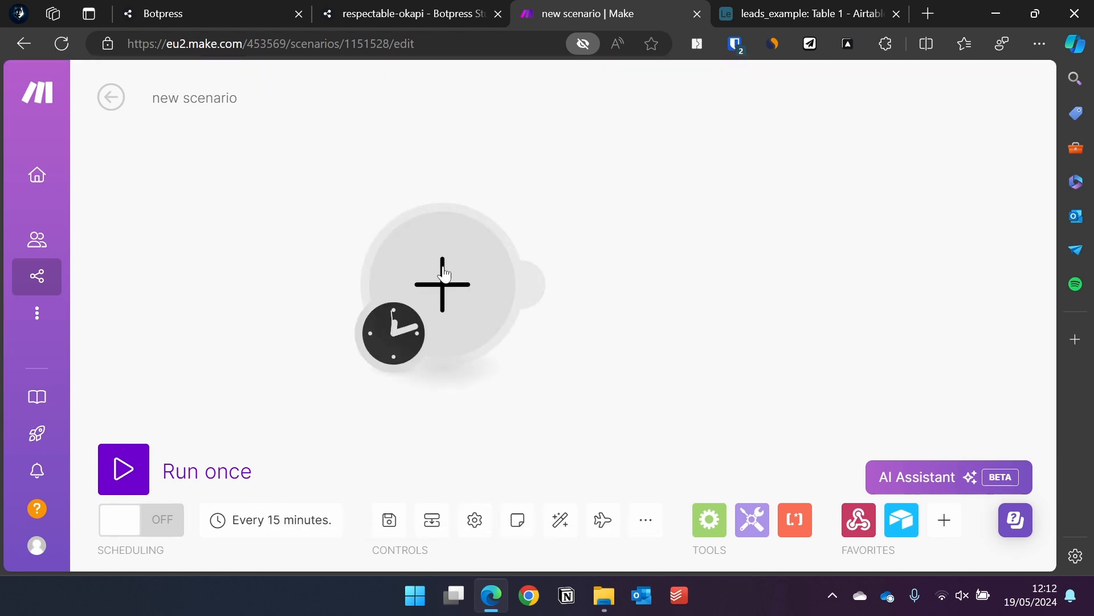
pyautogui.click(434, 292)
pyautogui.click(608, 155)
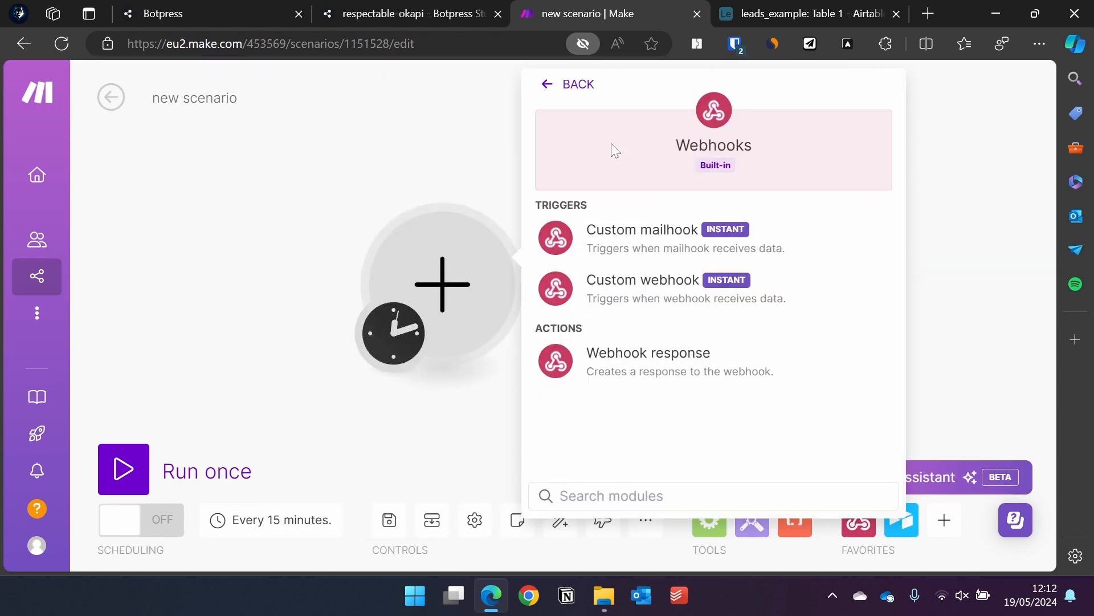
pyautogui.click(639, 291)
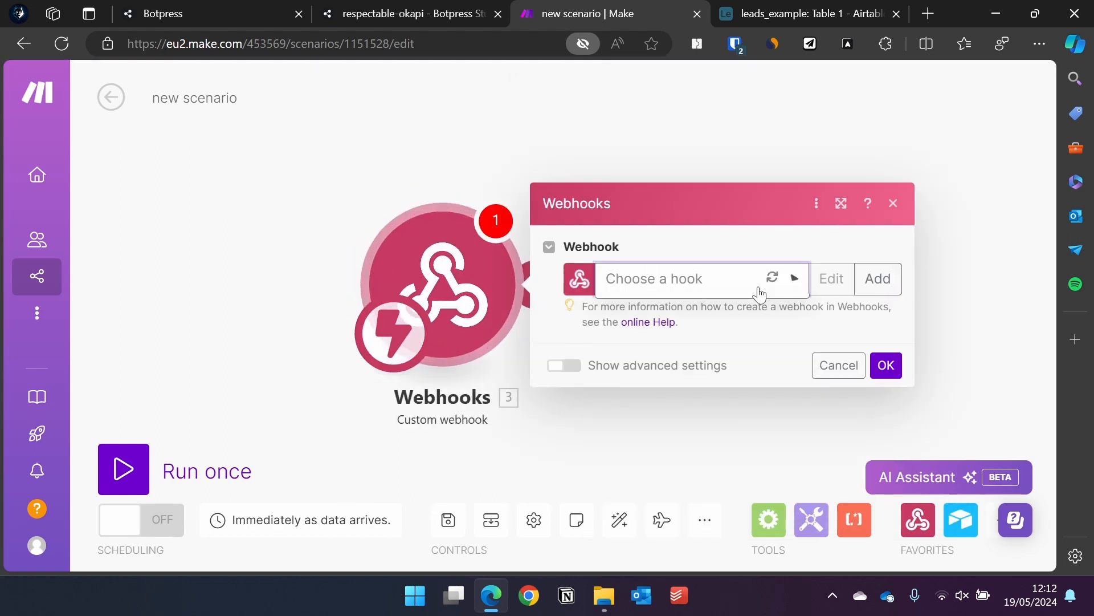
# Select the botpress_informations hook, copy its address, and confirm the module.
pyautogui.click(760, 293)
pyautogui.click(743, 308)
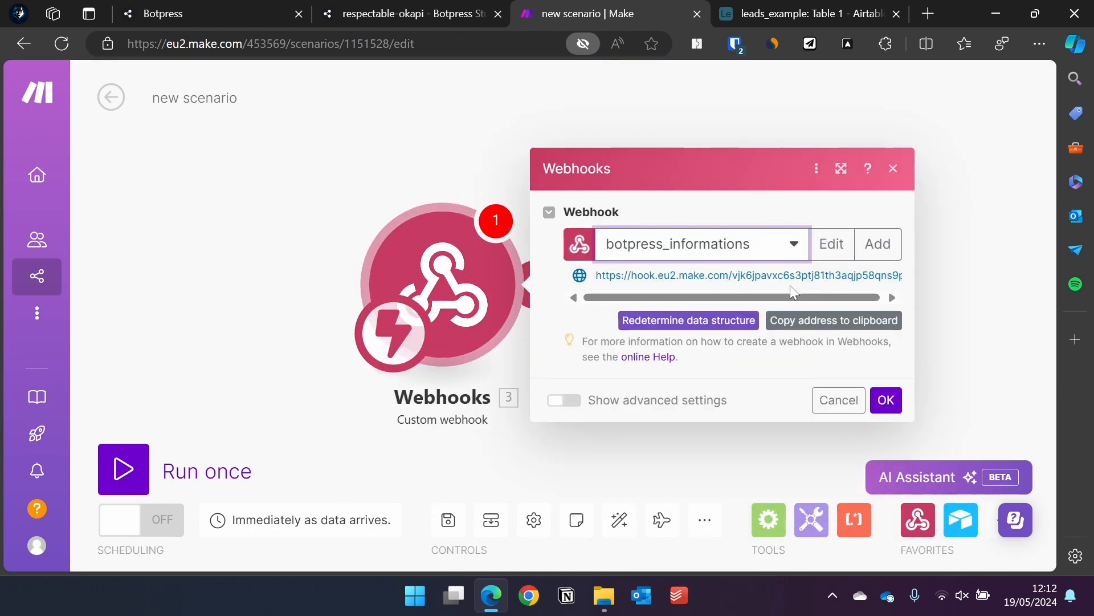
pyautogui.click(879, 326)
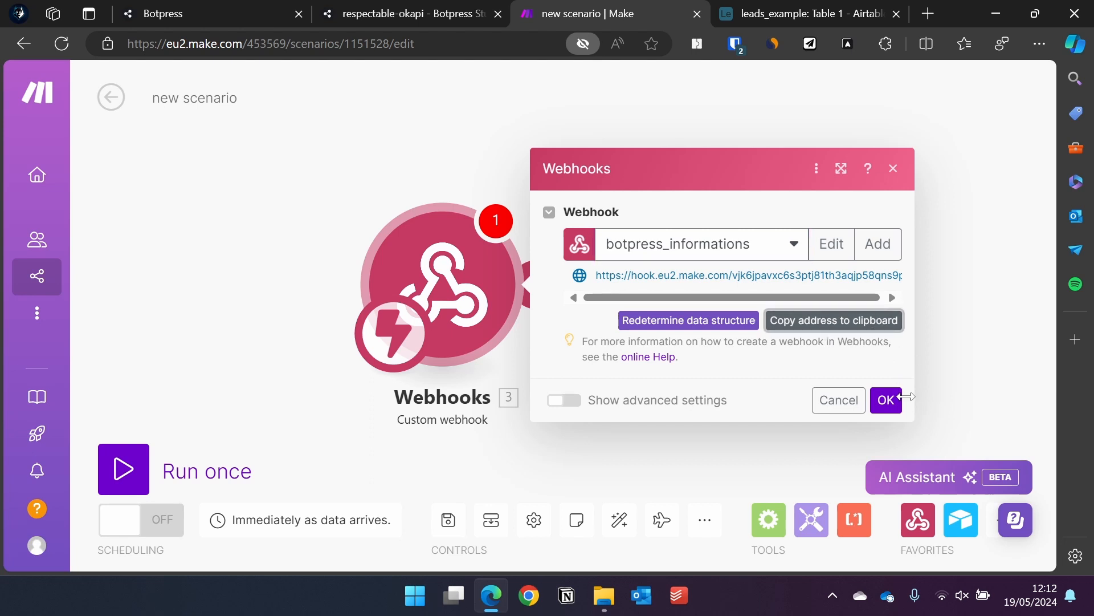
pyautogui.click(889, 402)
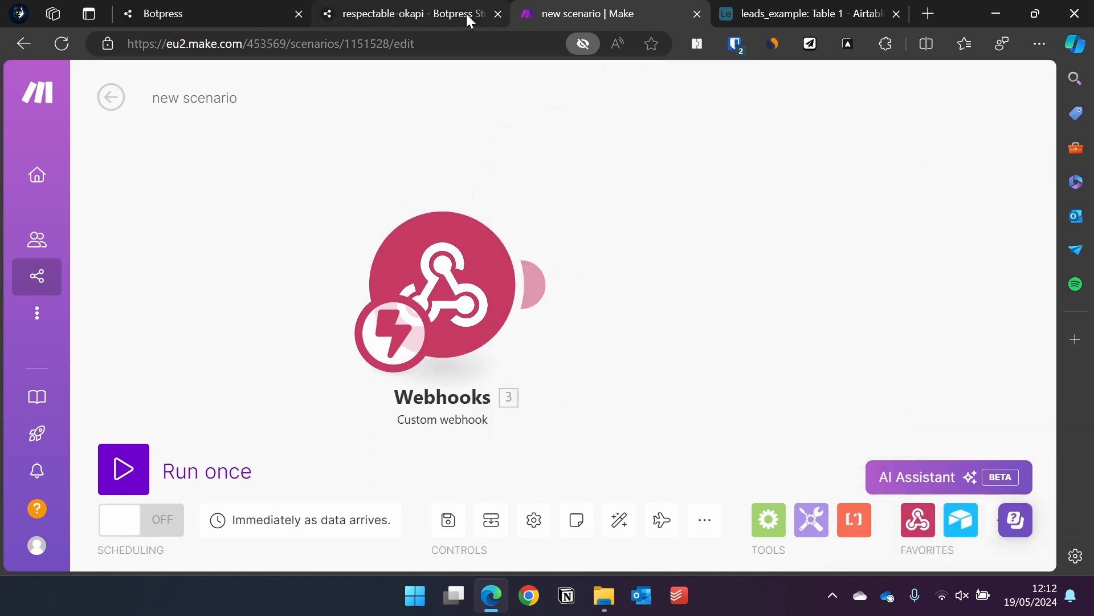
pyautogui.click(466, 14)
# Paste the Make webhook address in quotes as the axios.post URL.
pyautogui.click(551, 261)
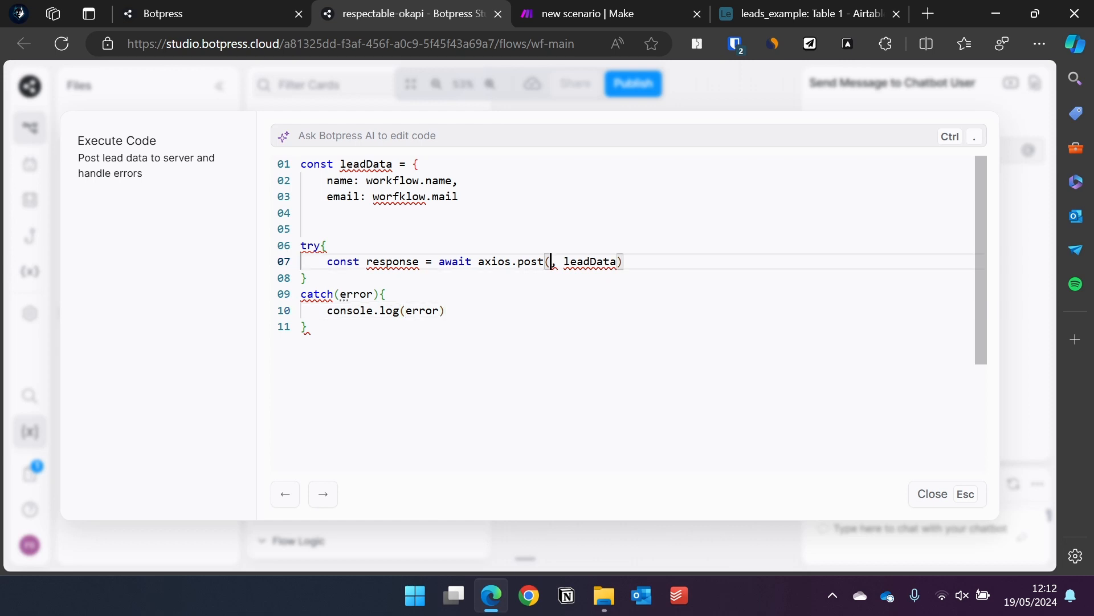
pyautogui.write("'")
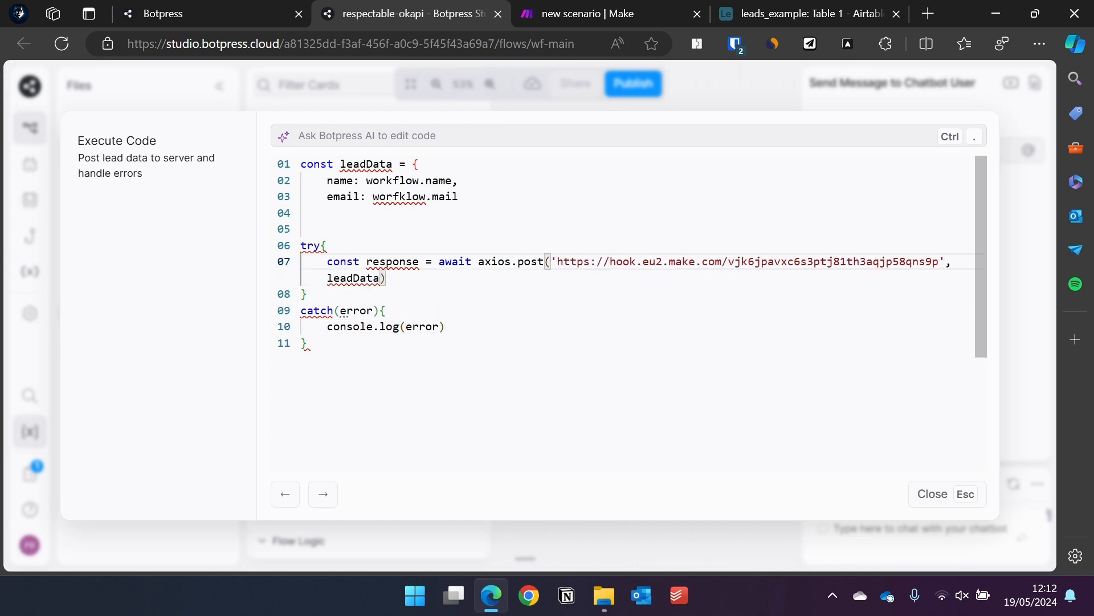
pyautogui.moveTo(525, 261); pyautogui.dragTo(525, 278)
pyautogui.click(525, 278)
pyautogui.click(525, 327)
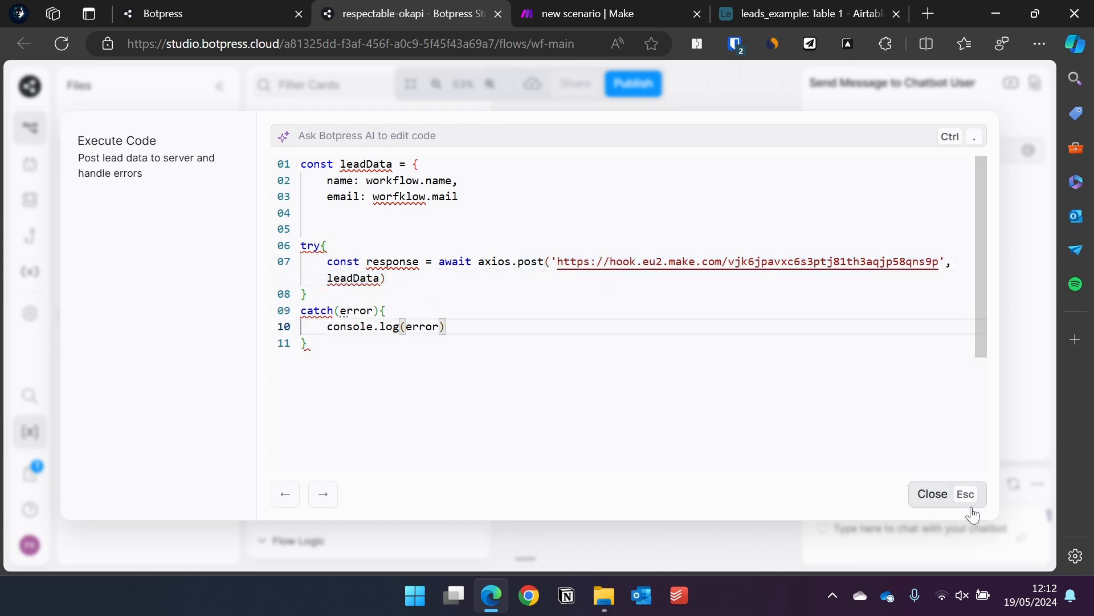
# Close the leadData object with a brace on line 4, correct worfklow to workflow, and close the editor.
pyautogui.click(302, 213)
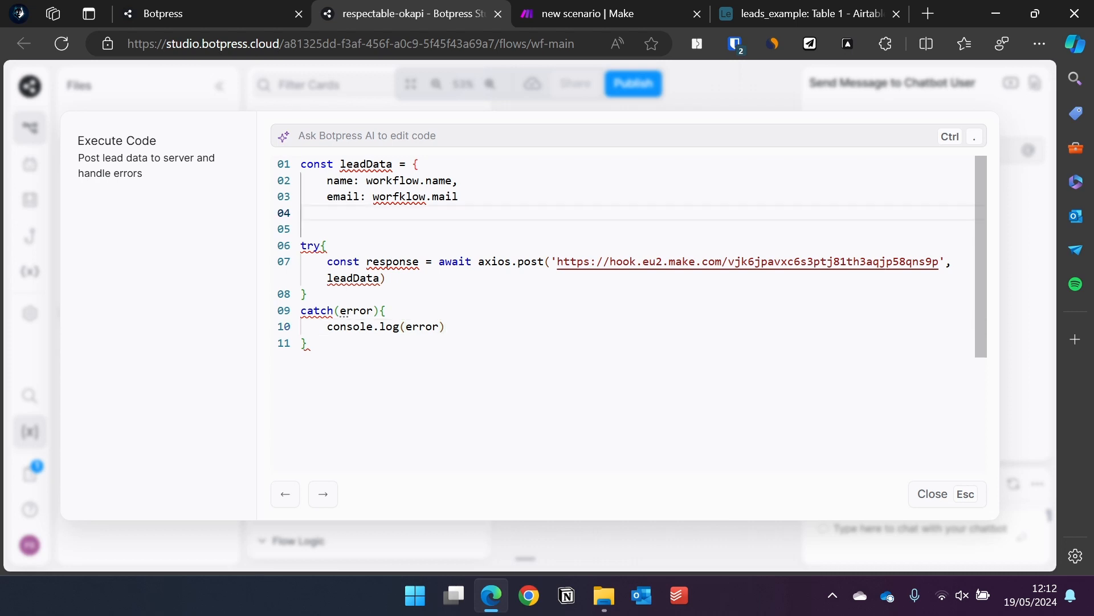
pyautogui.write('}')
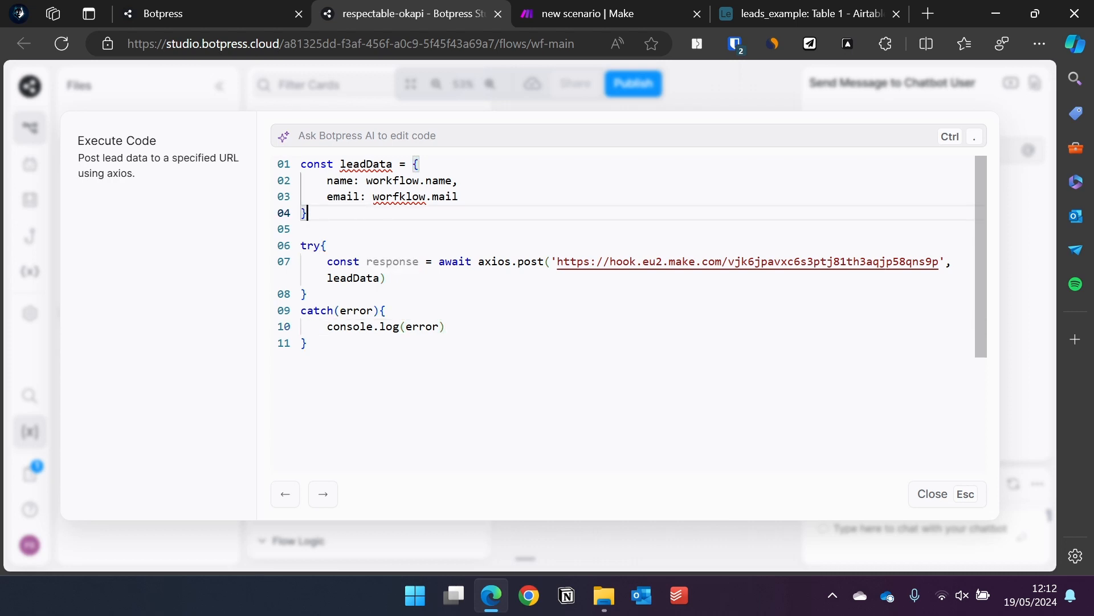
pyautogui.click(405, 197)
pyautogui.press('BackSpace')
pyautogui.press('BackSpace')
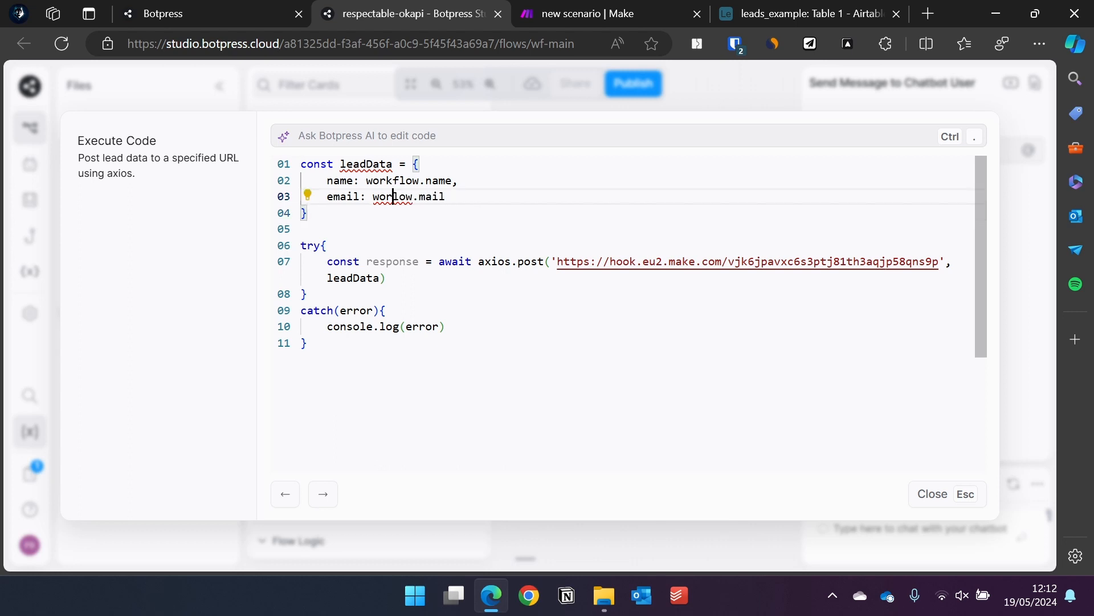
pyautogui.write('kf')
pyautogui.click(502, 327)
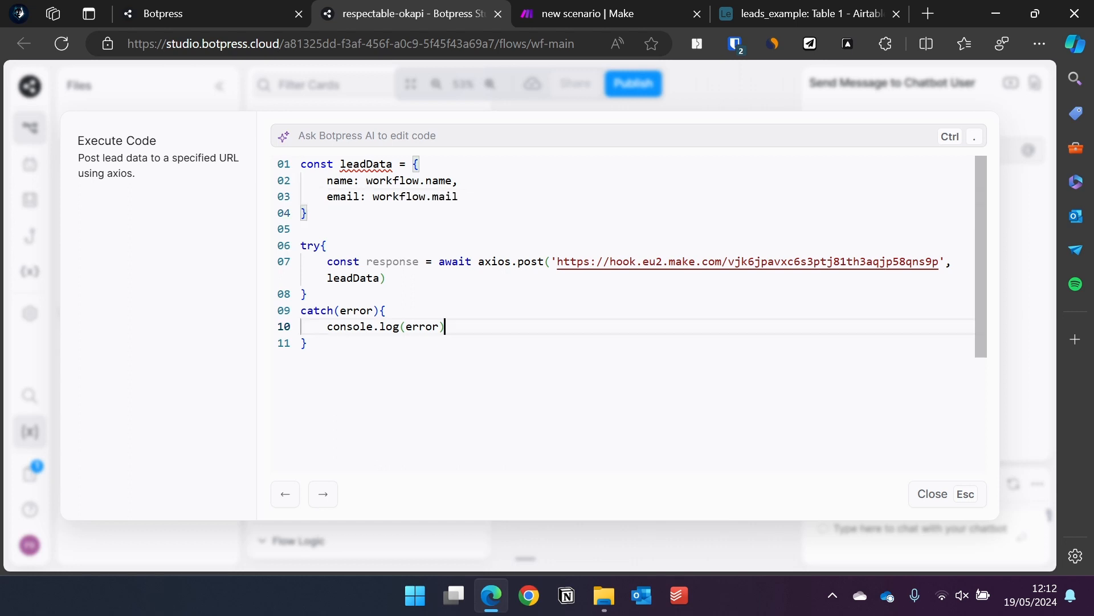
pyautogui.click(949, 493)
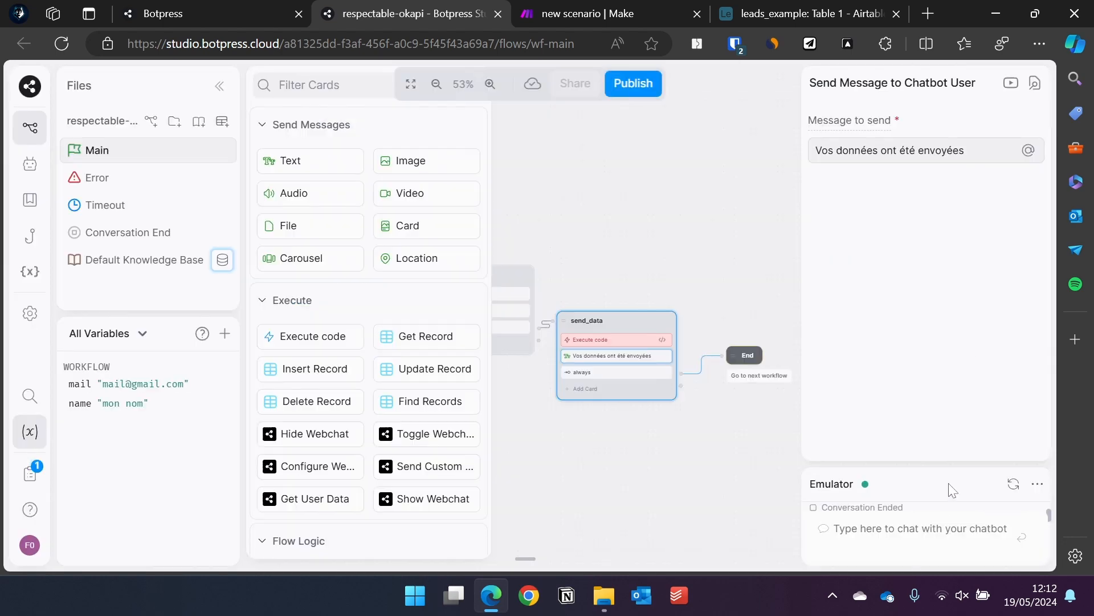
# Start a new emulator conversation and run the Make scenario once to listen for data.
pyautogui.click(1014, 483)
pyautogui.click(605, 12)
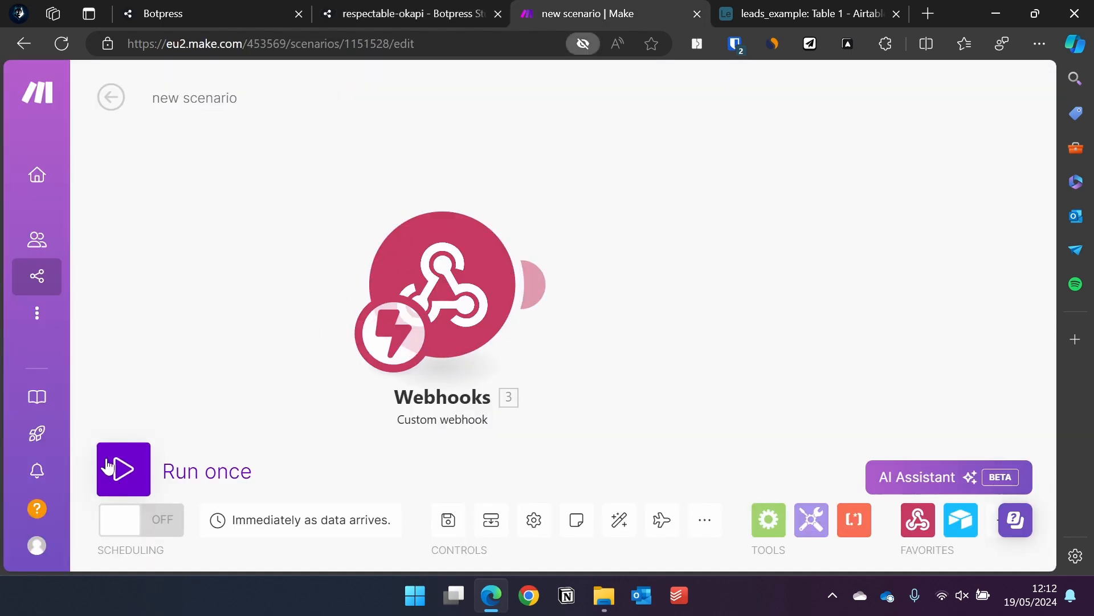
pyautogui.click(124, 466)
pyautogui.click(407, 13)
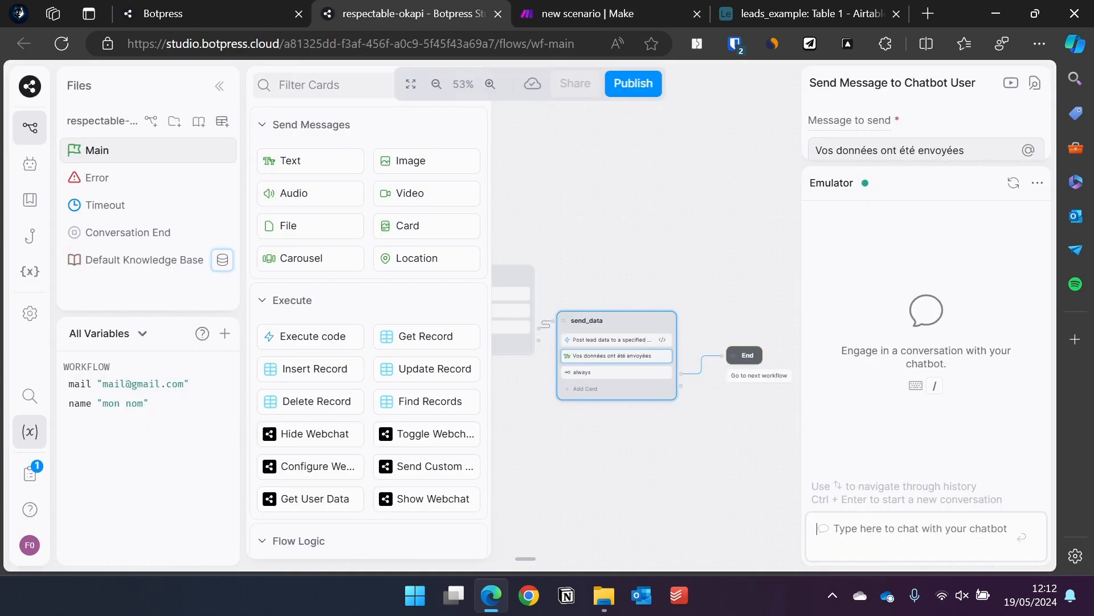
# Greet the bot with "hey", then answer with a test name and a test e-mail address.
pyautogui.write('hey')
pyautogui.press('Return')
pyautogui.write('no')
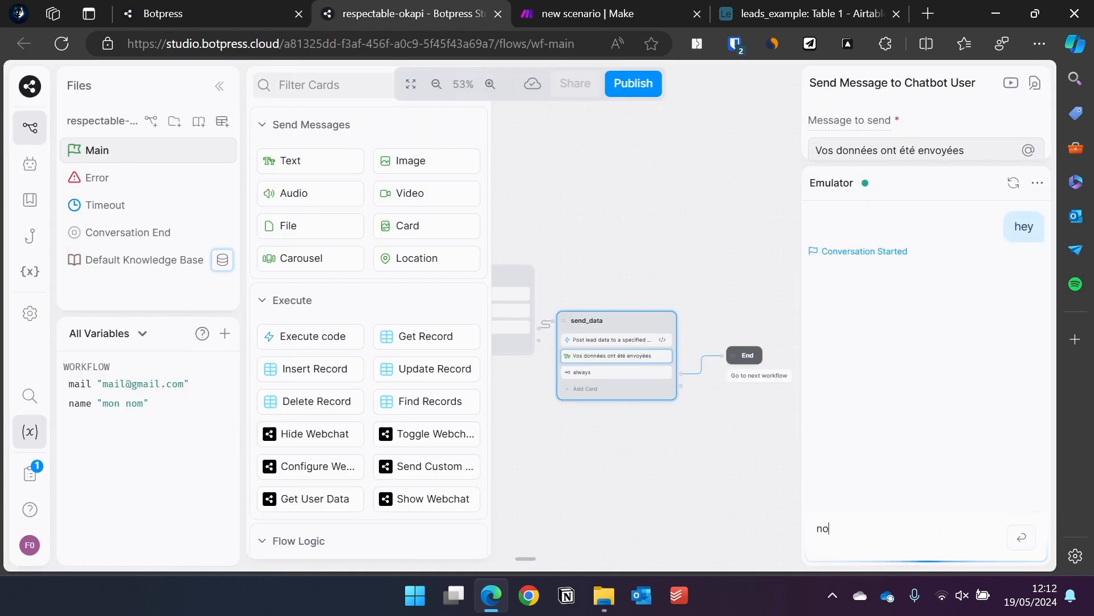
pyautogui.write('m')
pyautogui.press('Return')
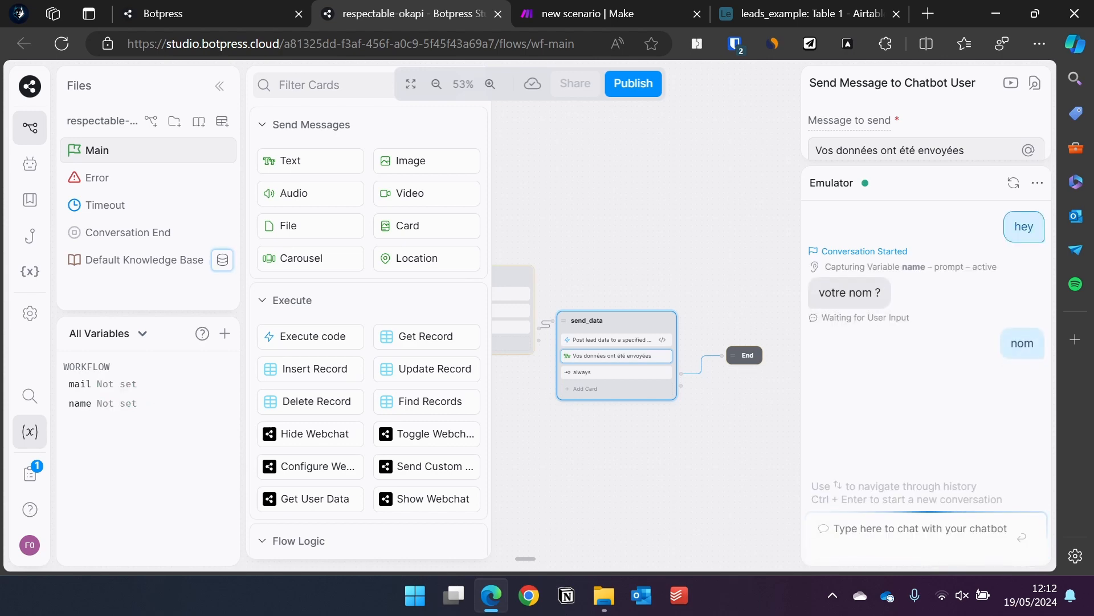
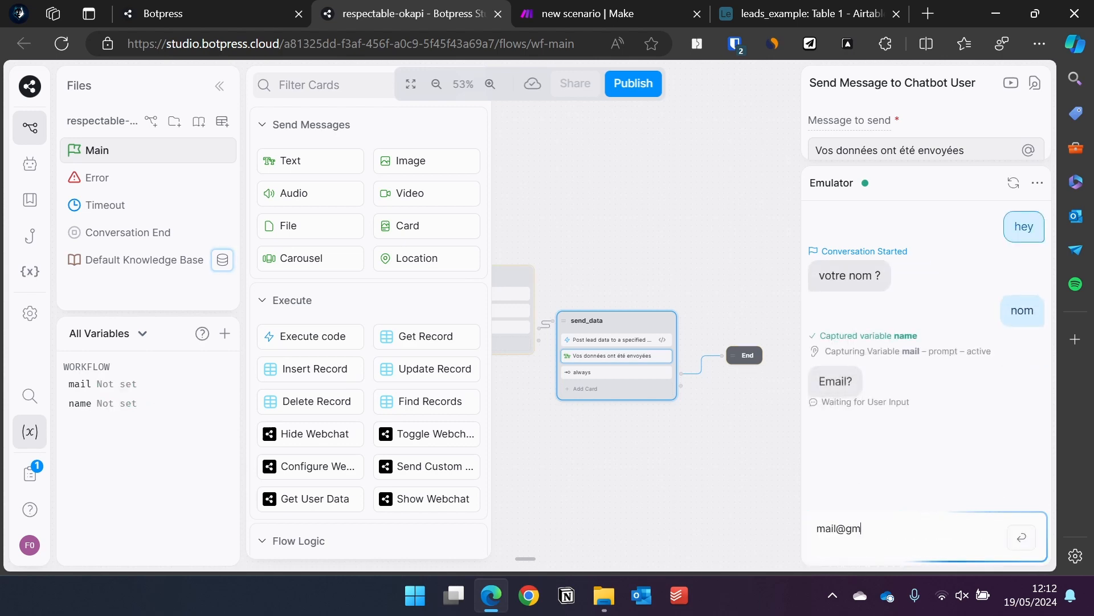
pyautogui.press('Return')
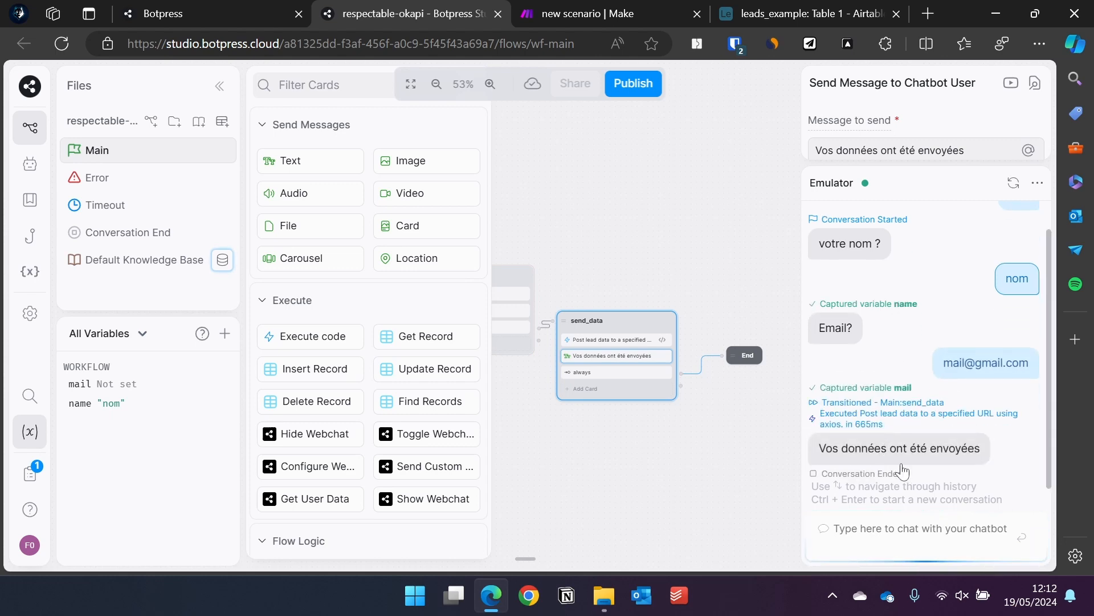
# Inspect the name value the Make webhook received, then close the run log.
pyautogui.click(618, 13)
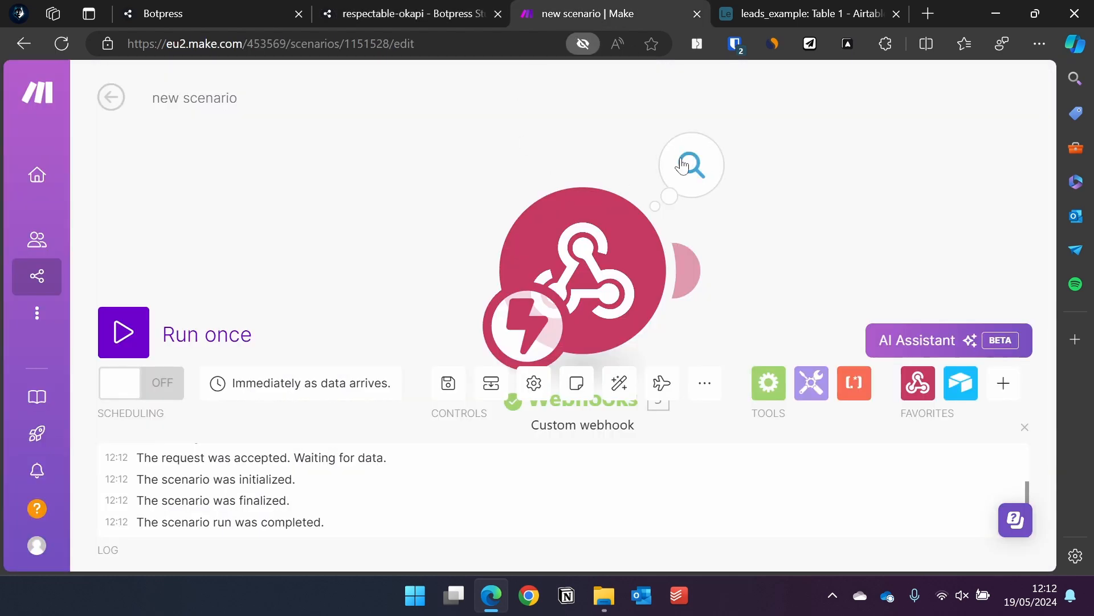
pyautogui.click(683, 166)
pyautogui.doubleClick(365, 224)
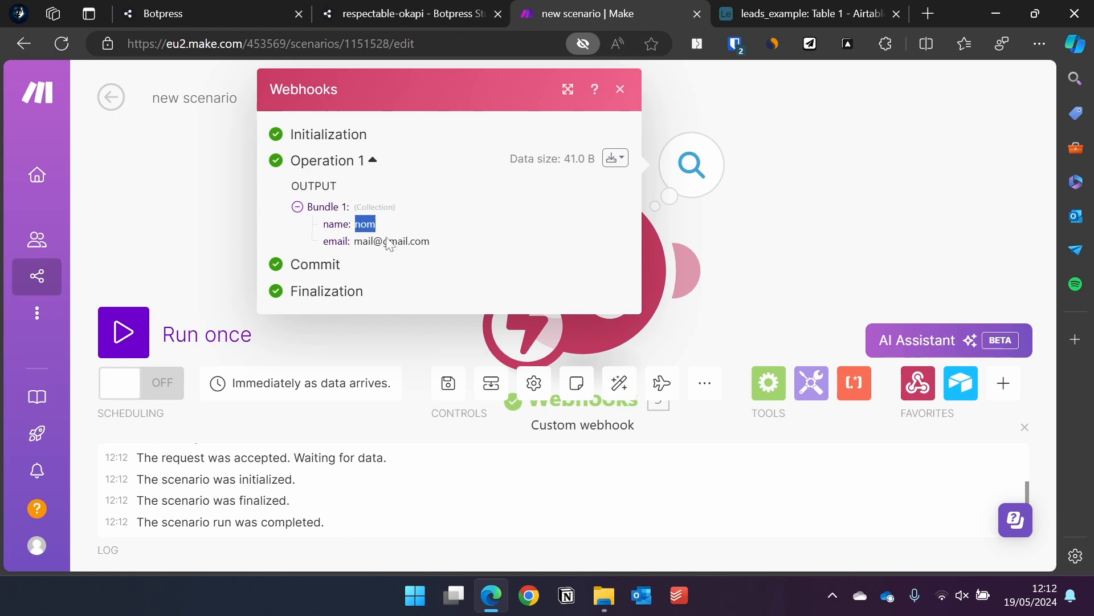
pyautogui.click(709, 244)
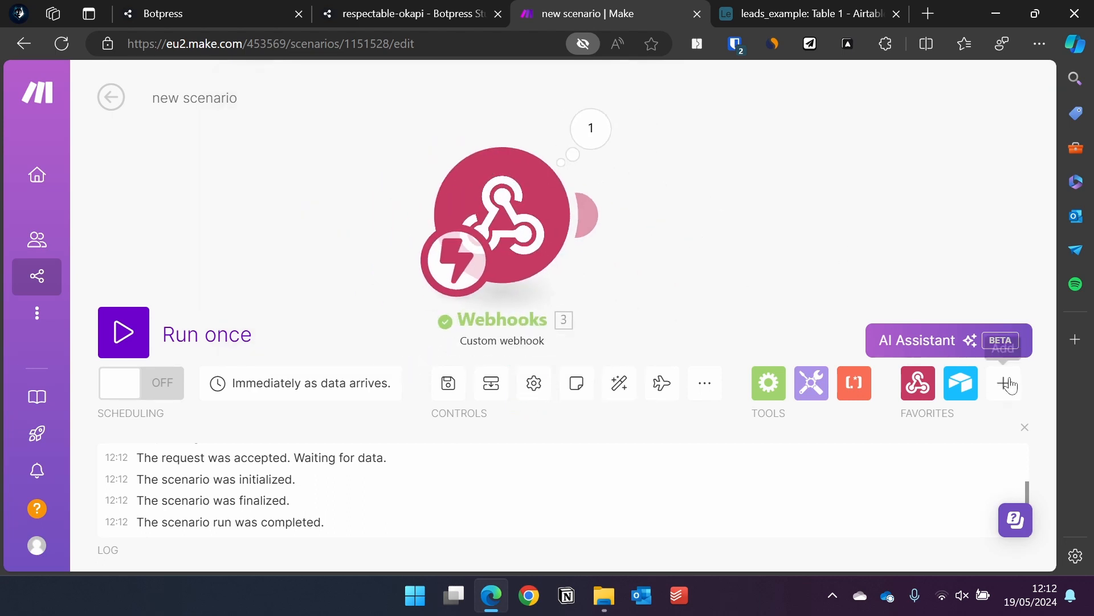
pyautogui.click(1025, 427)
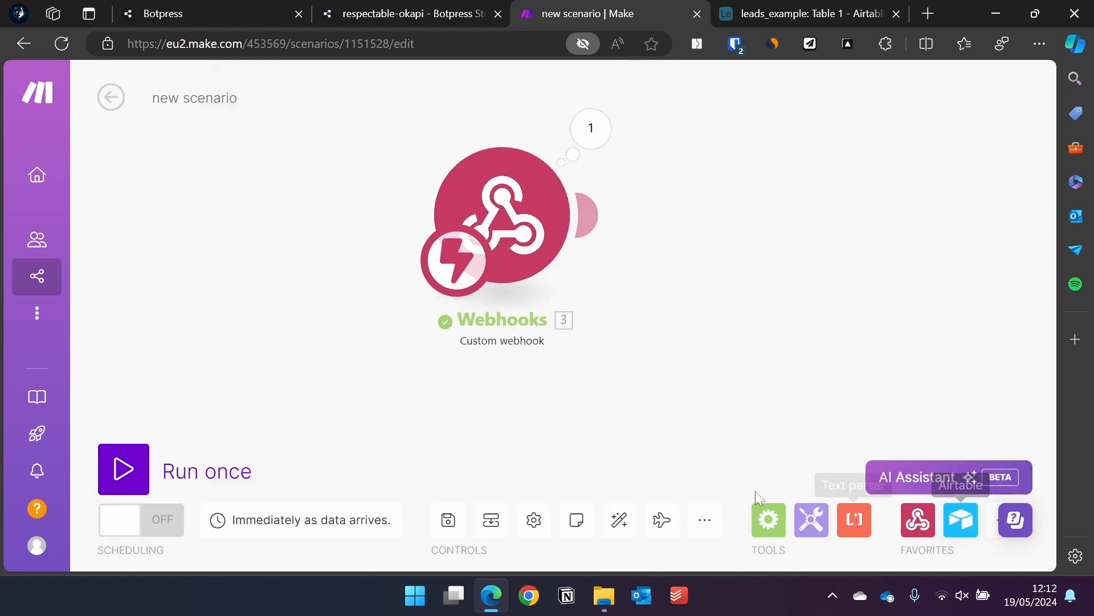
# Add an Airtable Create a Record module targeting base leads_example, Table 1.
pyautogui.click(589, 215)
pyautogui.click(737, 195)
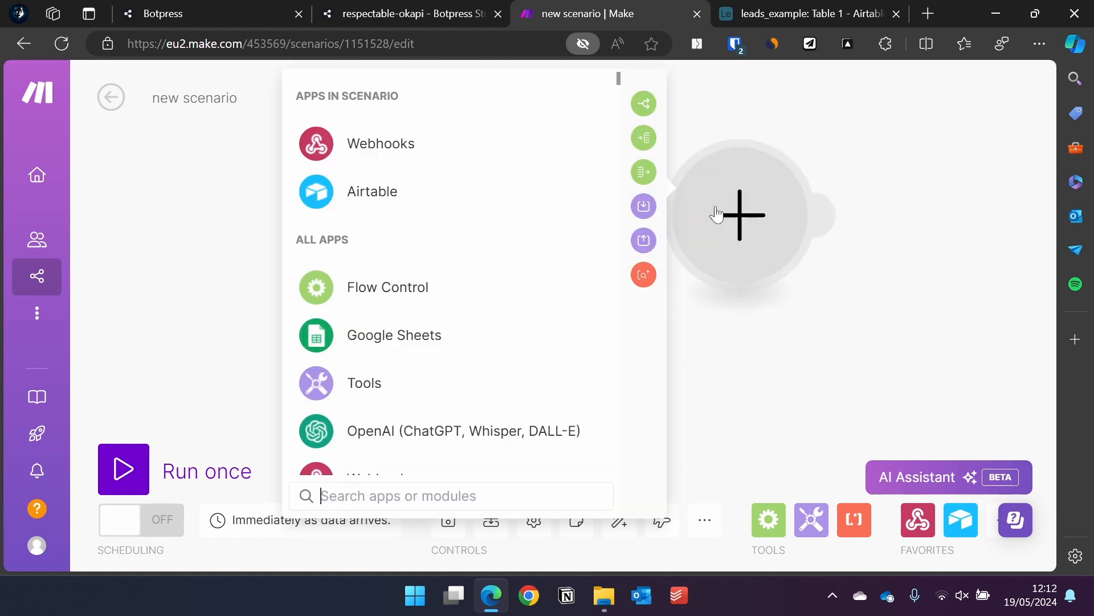
pyautogui.click(379, 190)
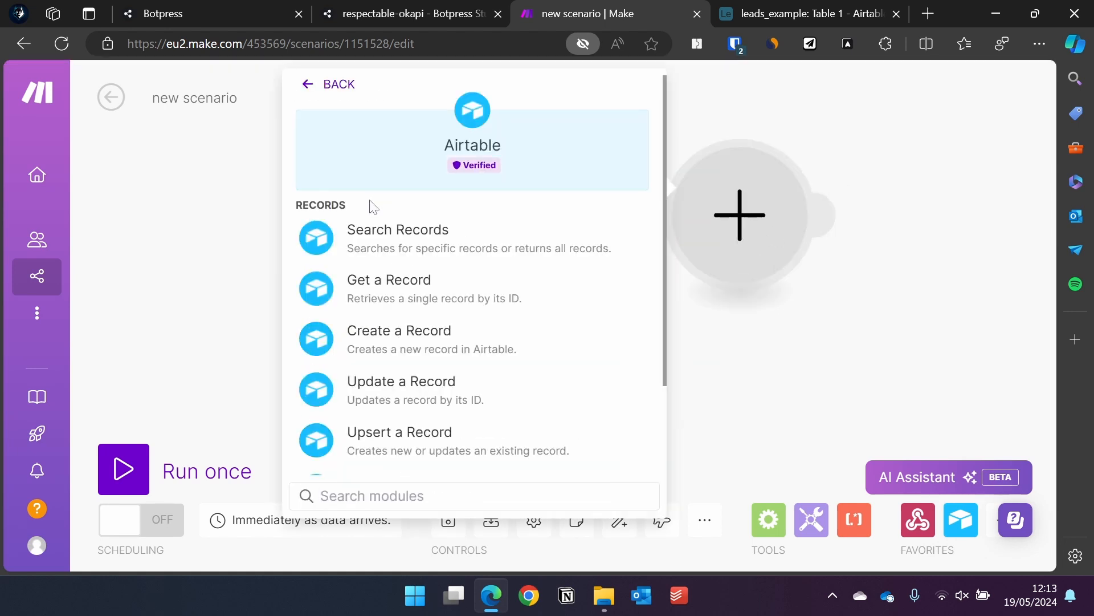
pyautogui.click(420, 341)
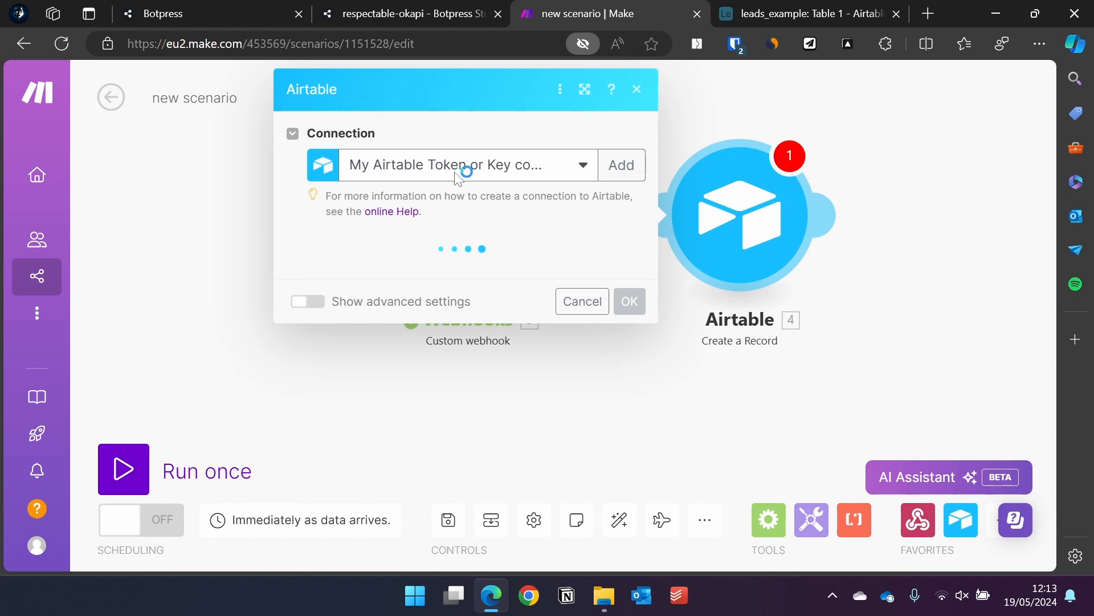
pyautogui.click(527, 291)
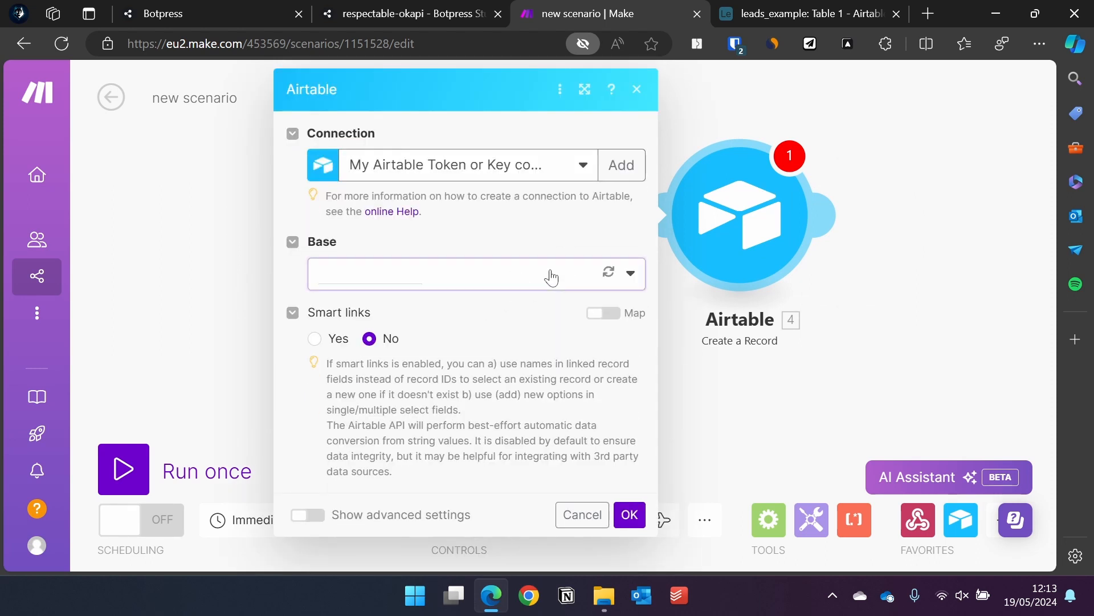
pyautogui.click(411, 311)
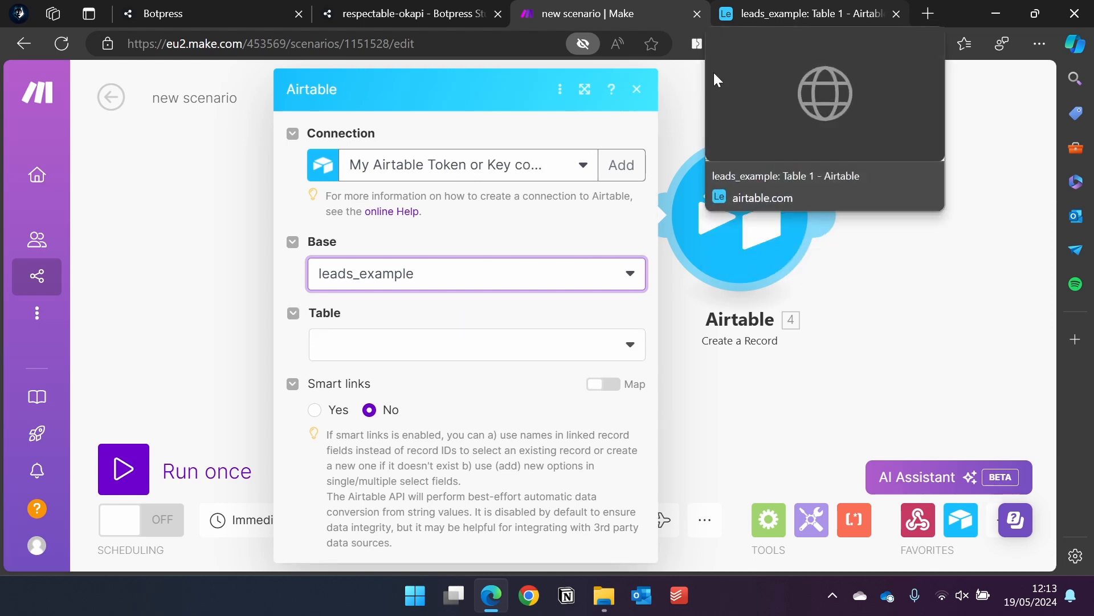
pyautogui.click(478, 341)
pyautogui.click(391, 347)
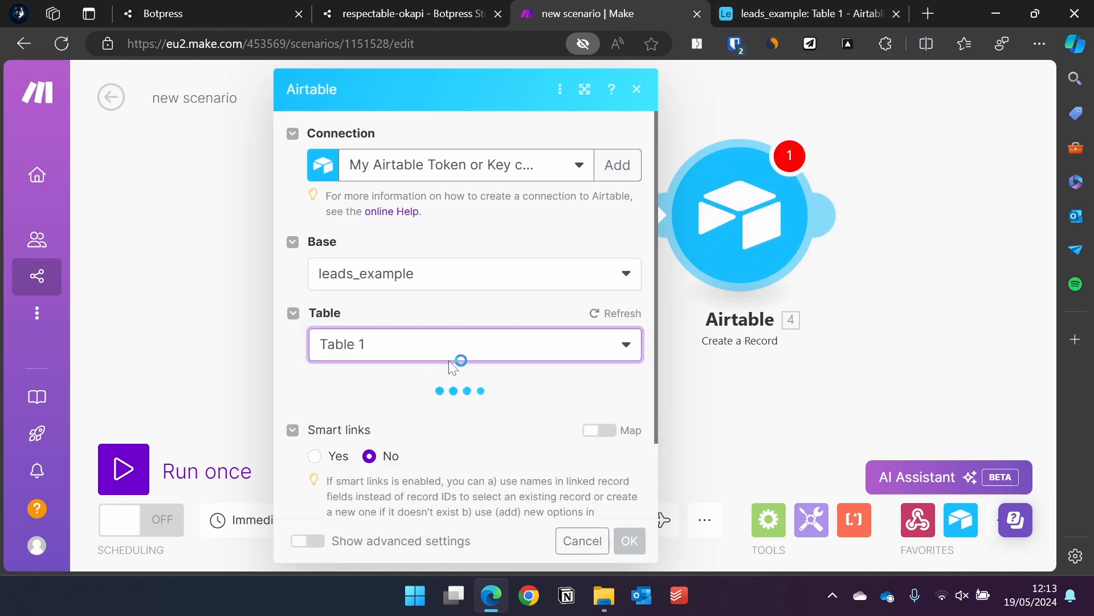
pyautogui.scroll(-3, 506, 331)
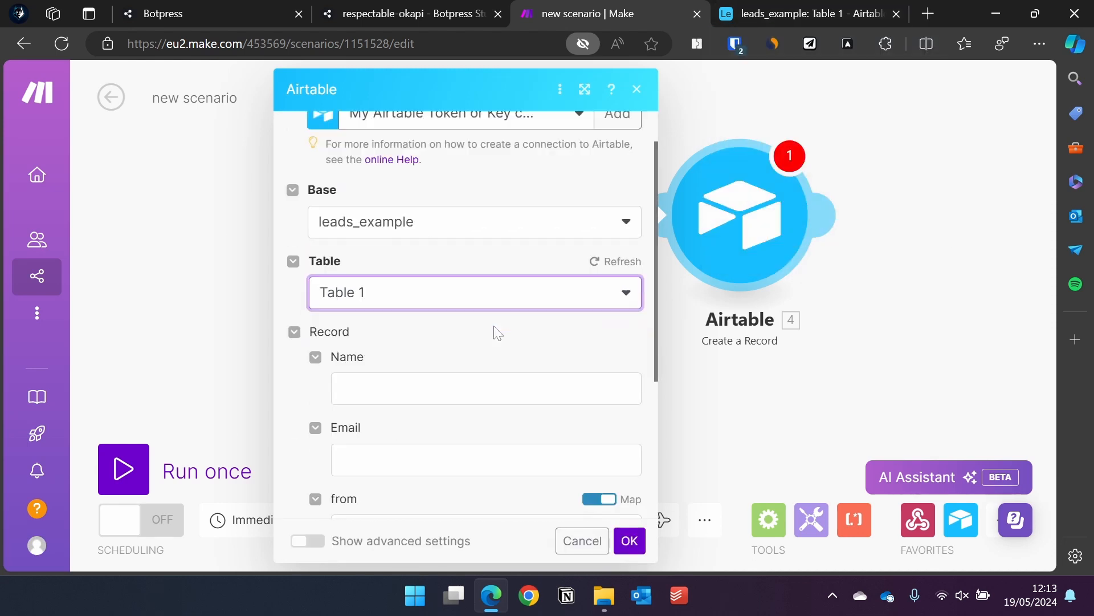
# From the leads_example tab, open Airtable's Espace développeurs via the account menu.
pyautogui.click(796, 8)
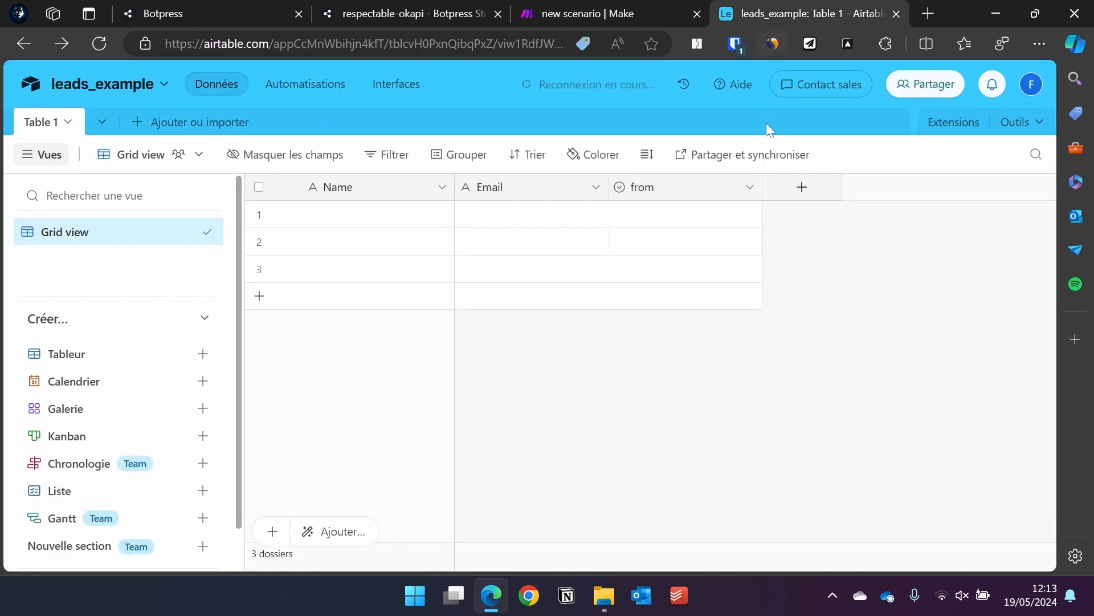
pyautogui.click(1032, 87)
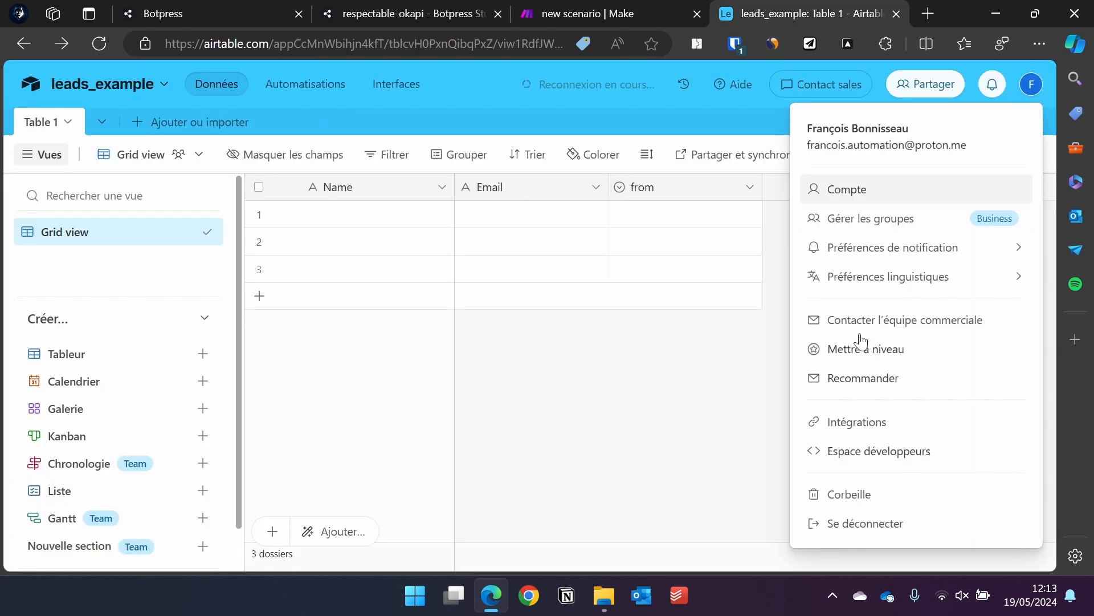
pyautogui.click(881, 451)
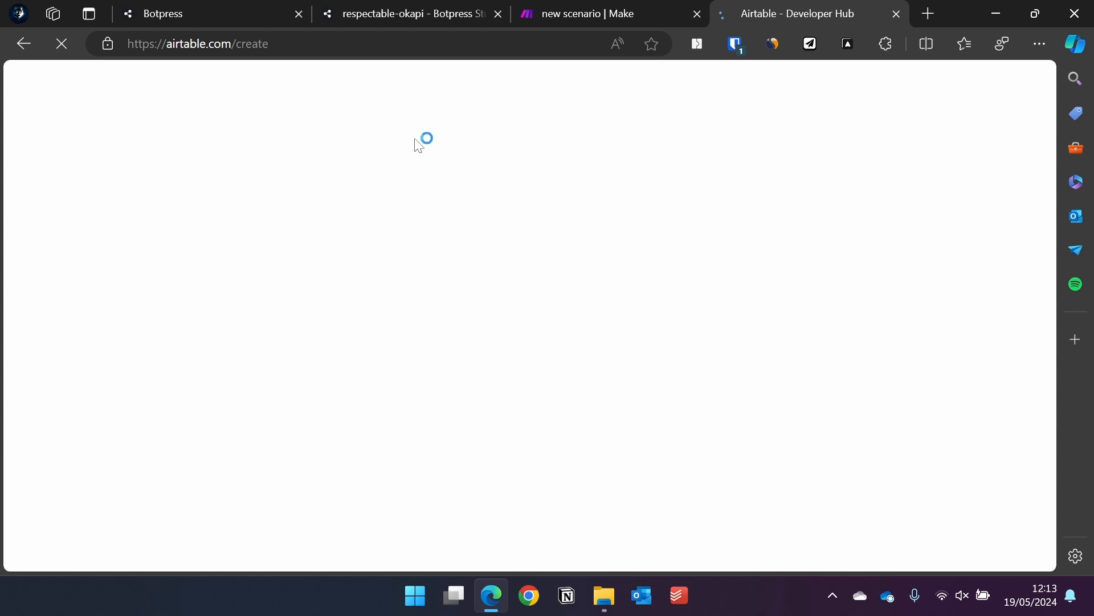
# Check Airtable's personal access tokens page and start filling the record's Name field in Make.
pyautogui.click(557, 21)
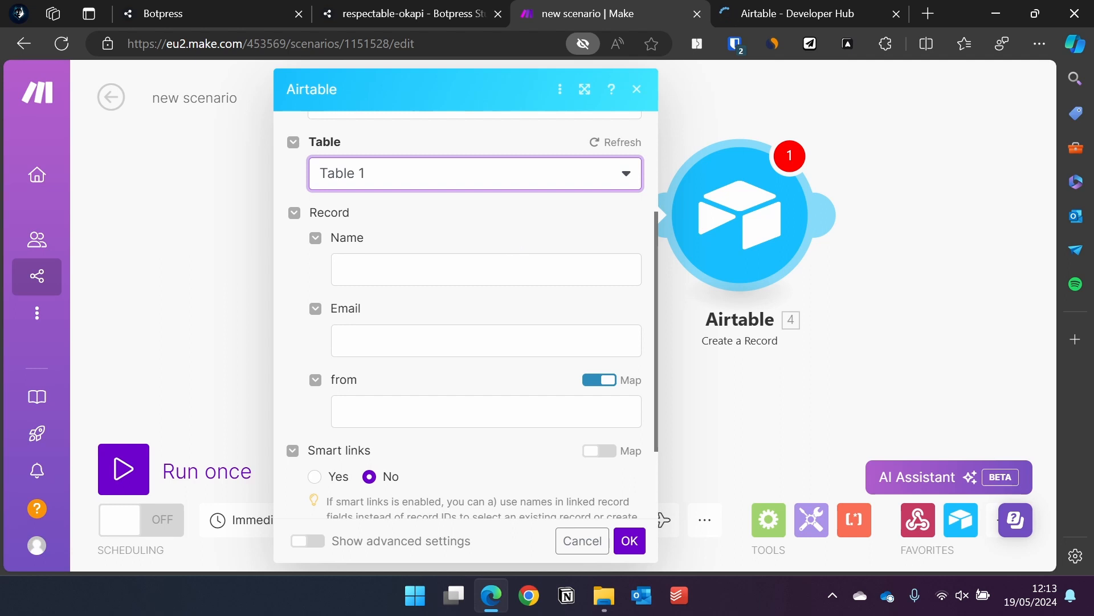
pyautogui.click(486, 269)
pyautogui.click(798, 15)
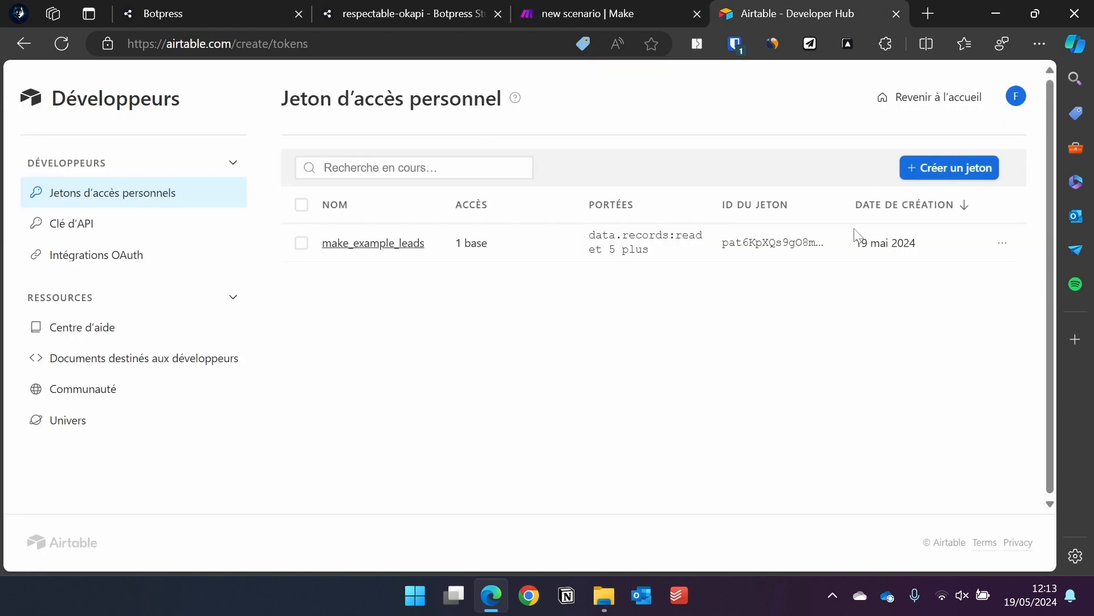
pyautogui.click(26, 44)
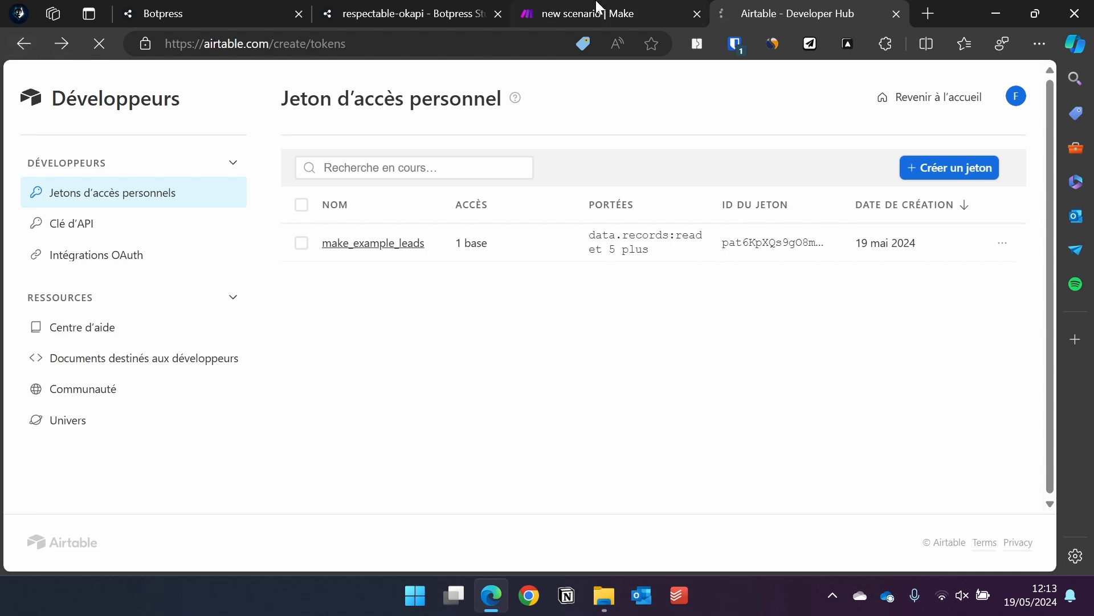
pyautogui.click(649, 14)
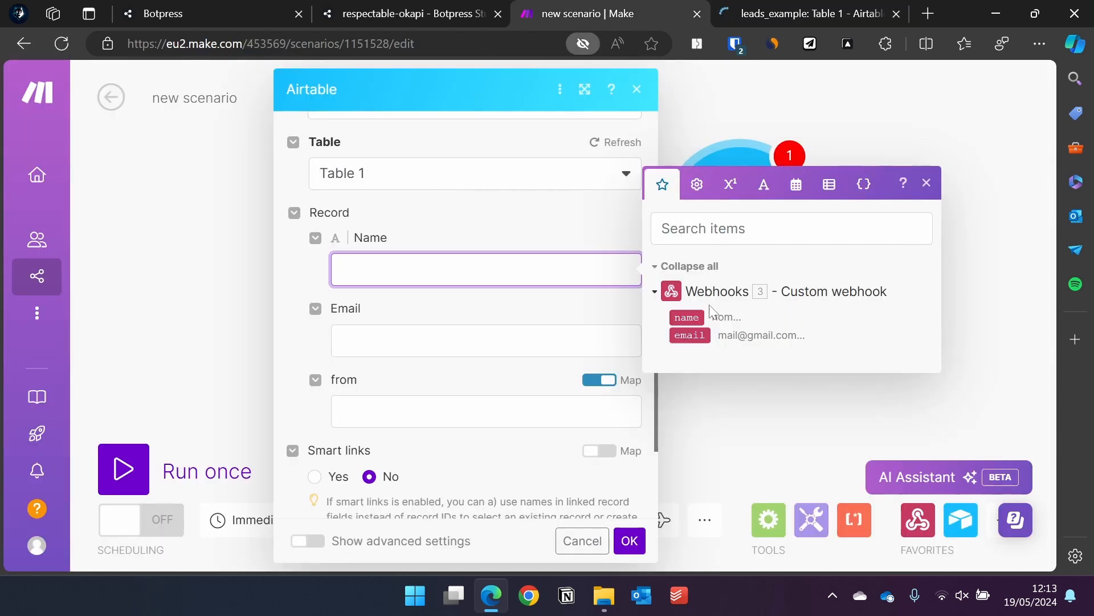
# Map the webhook's name and email values into the record's Name and Email fields.
pyautogui.moveTo(696, 315); pyautogui.dragTo(490, 270)
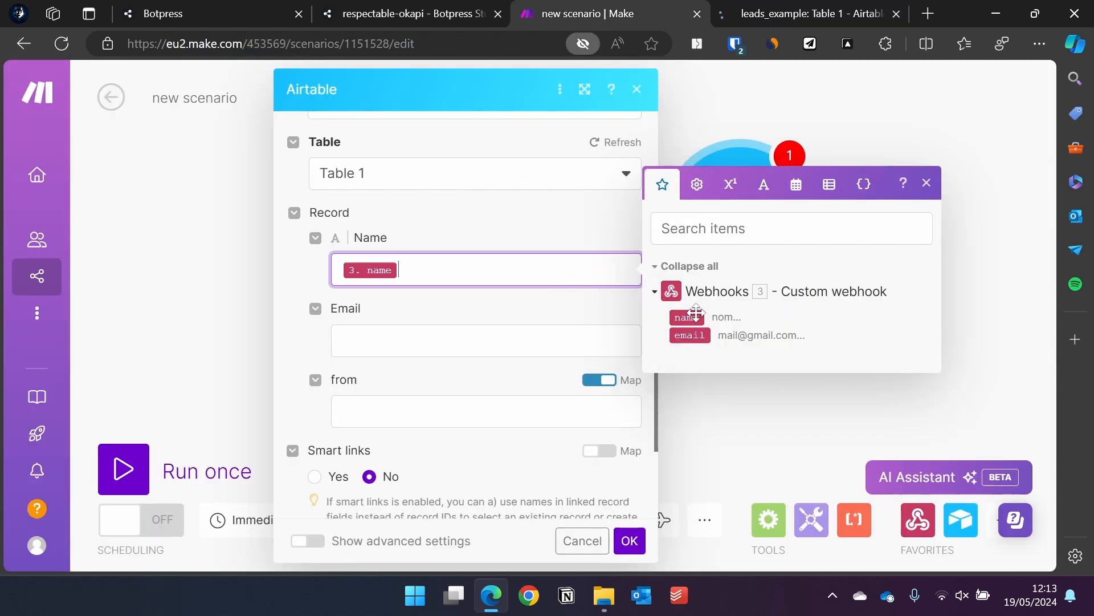
pyautogui.click(484, 341)
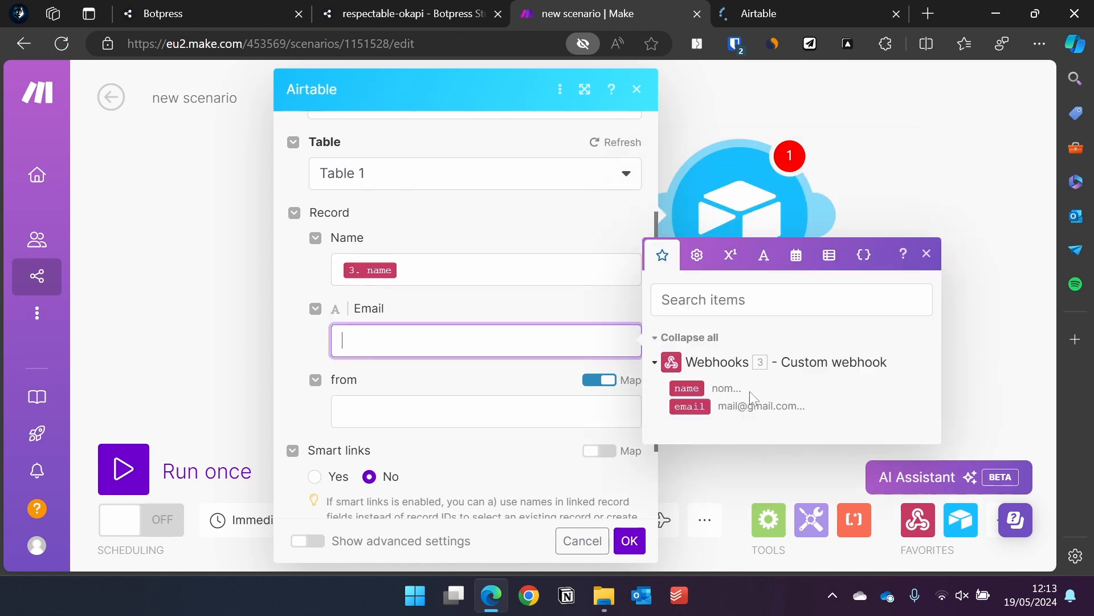
pyautogui.click(691, 406)
# Set the from field to the fixed choice chatbot and save the Airtable step.
pyautogui.click(485, 410)
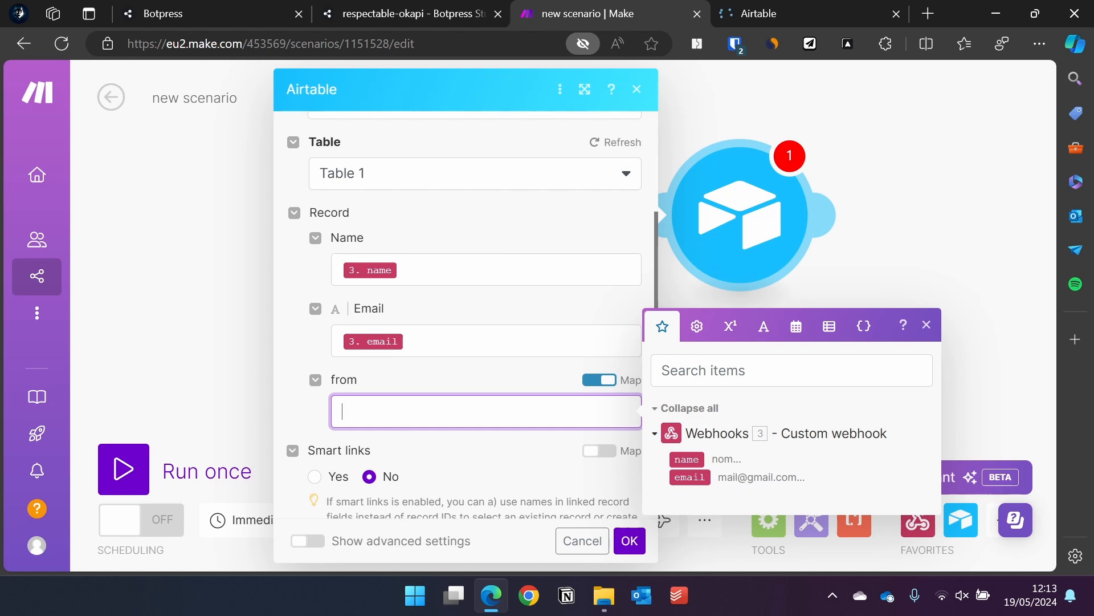
pyautogui.click(599, 380)
pyautogui.click(592, 416)
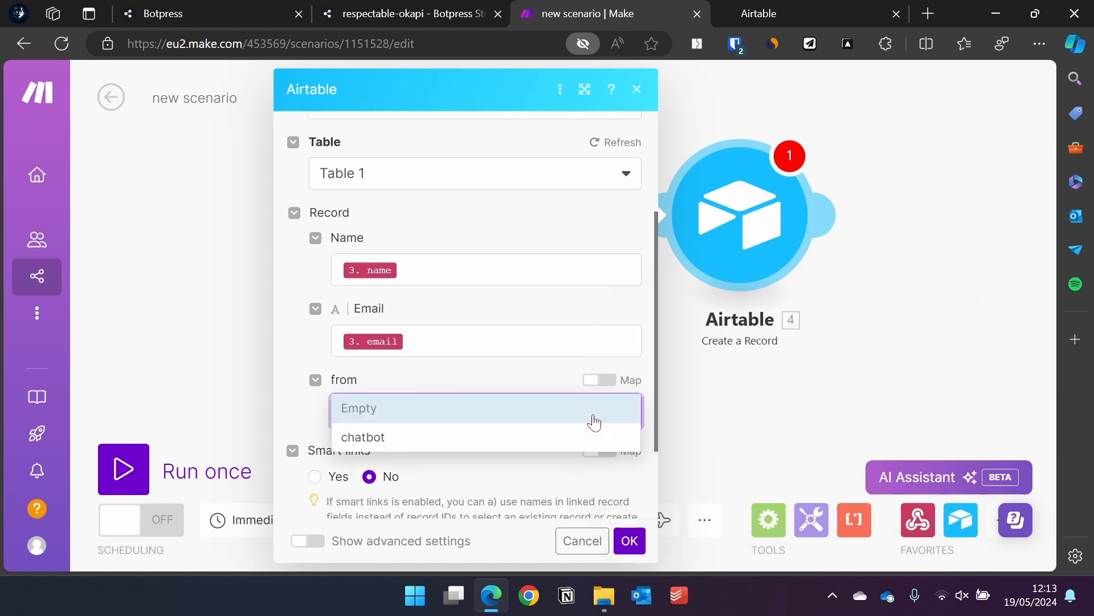
pyautogui.click(402, 438)
pyautogui.scroll(-2, 473, 365)
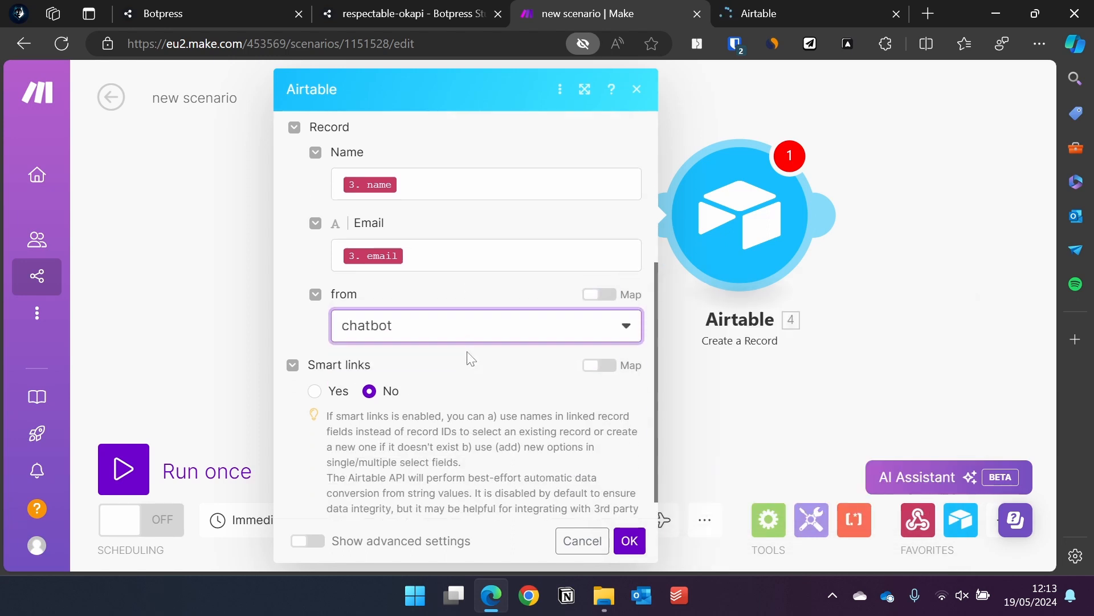
pyautogui.scroll(5, 473, 411)
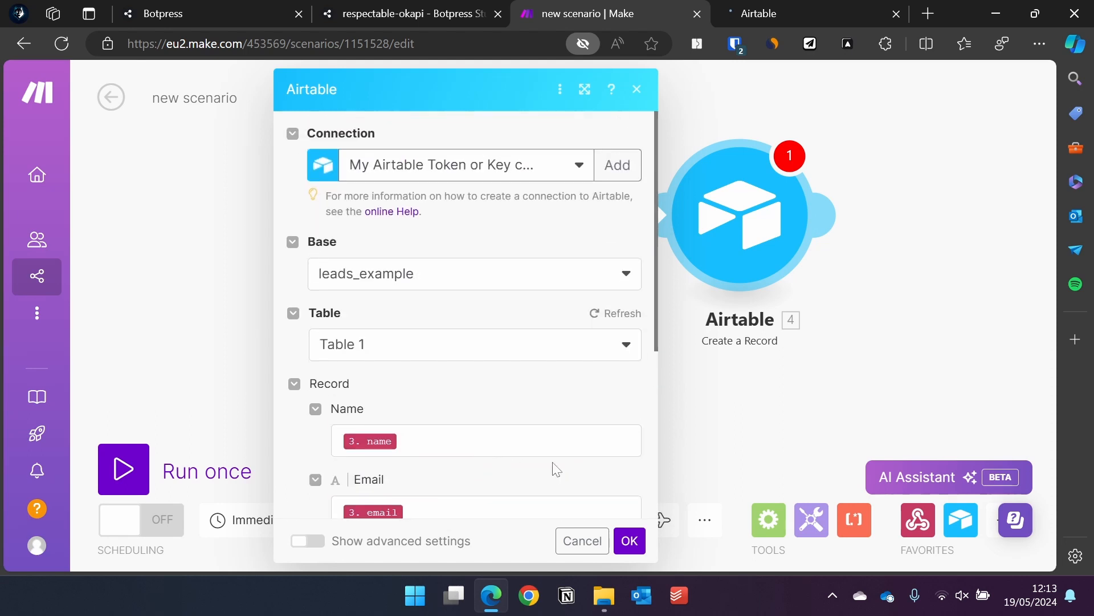
pyautogui.click(467, 509)
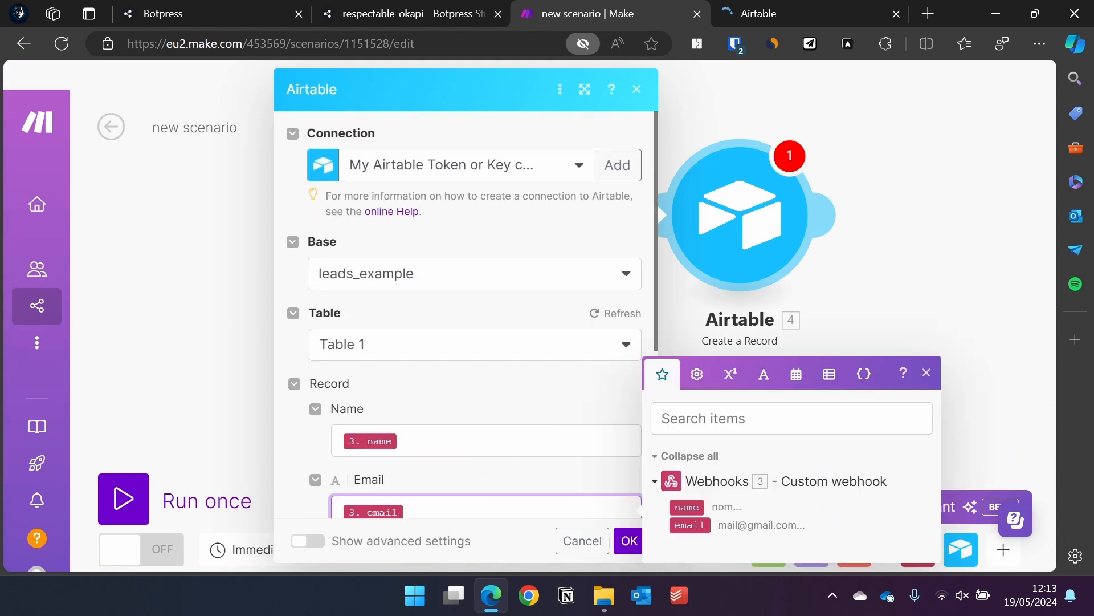
pyautogui.click(639, 552)
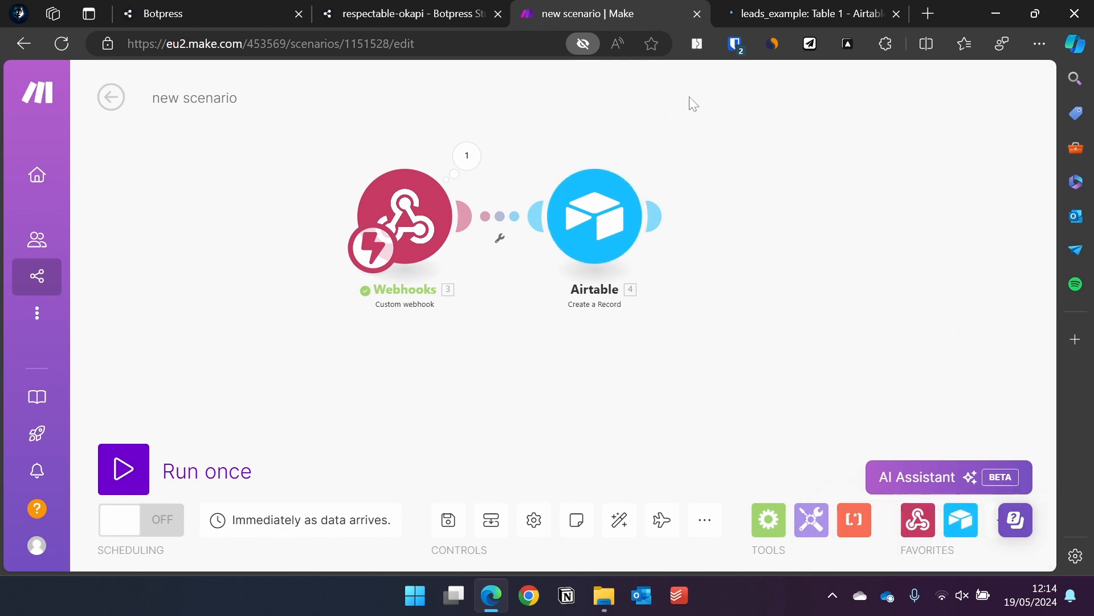
pyautogui.click(734, 11)
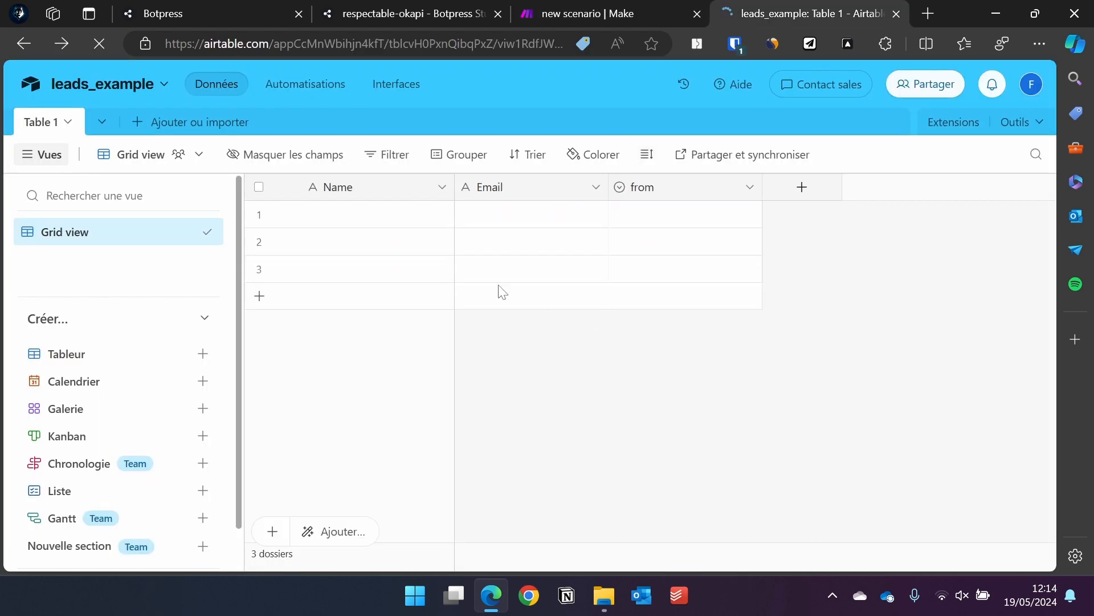
# Start a fresh emulator conversation with the bot by sending 'hey'.
pyautogui.click(427, 11)
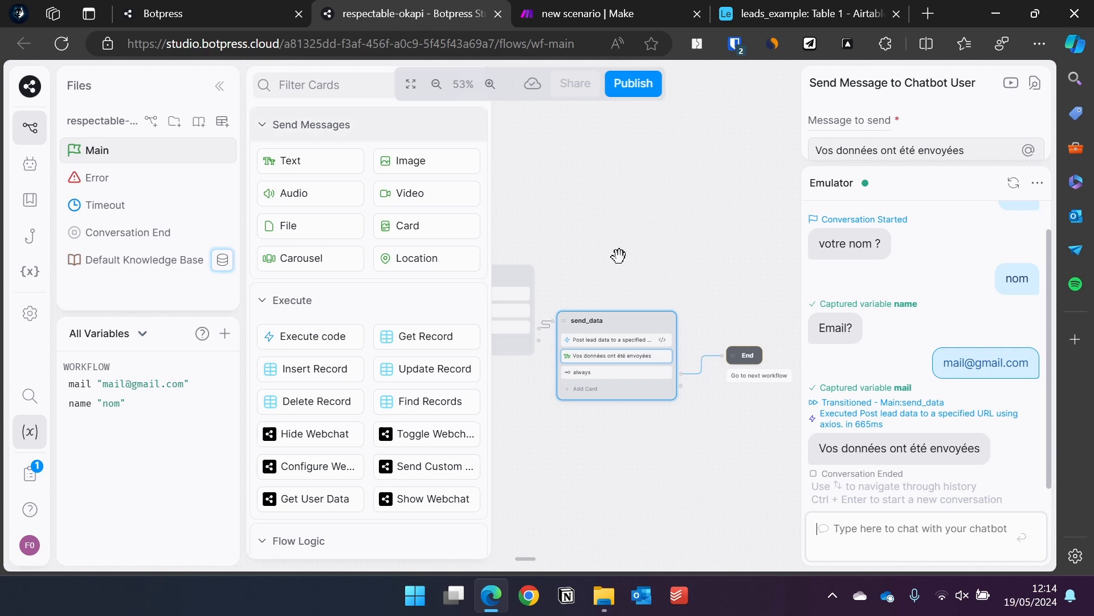
pyautogui.click(1013, 182)
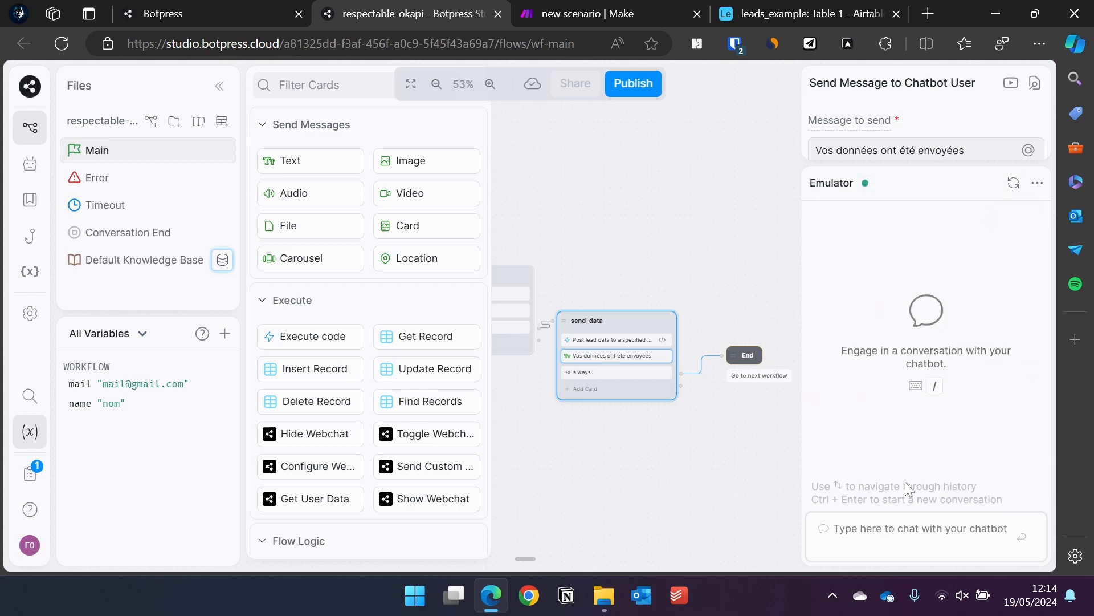
pyautogui.write('hey')
pyautogui.press('Return')
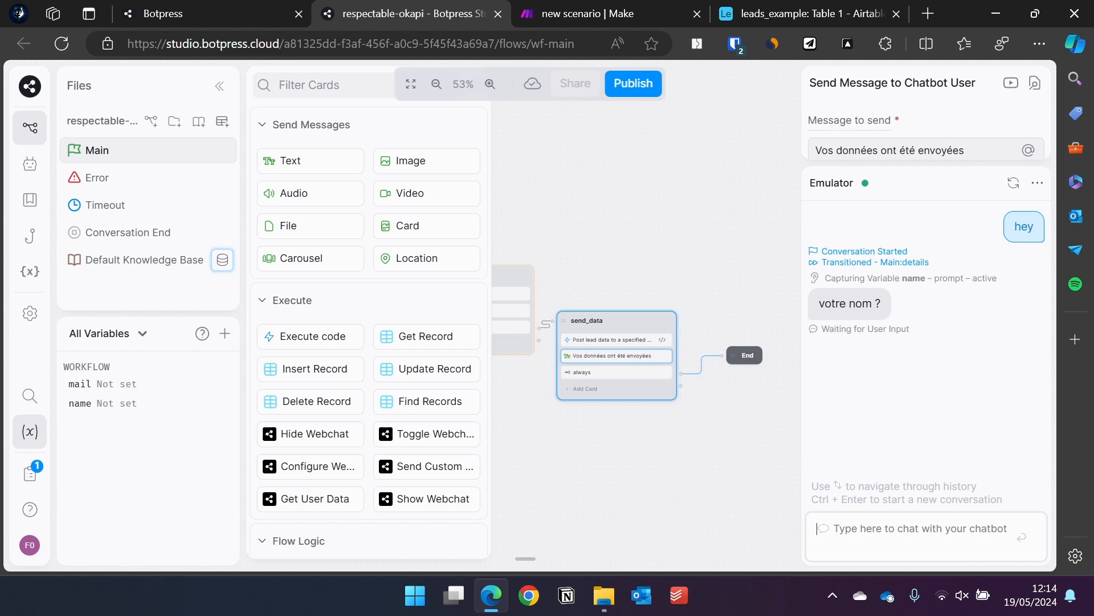
# Answer the bot with the name 'mon nom' and a test email address.
pyautogui.write('mon nom')
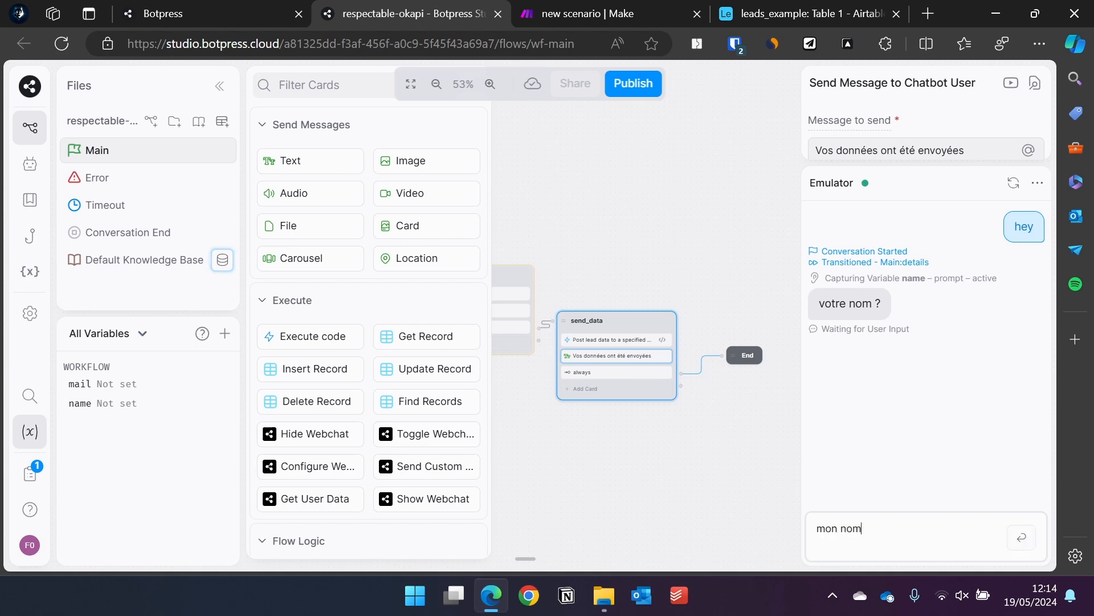
pyautogui.press('Return')
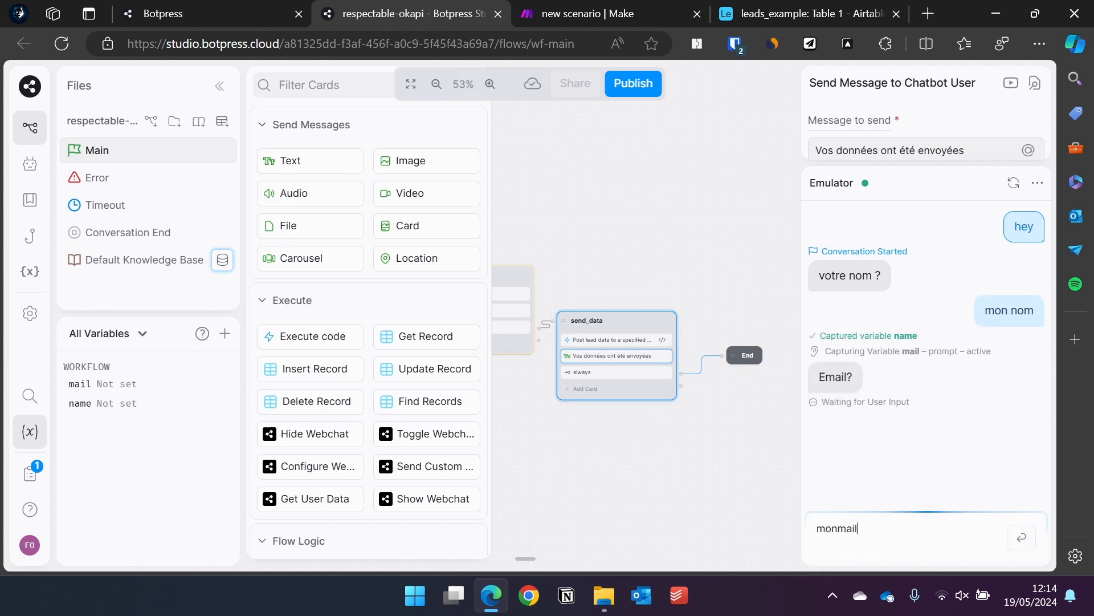
pyautogui.press('Return')
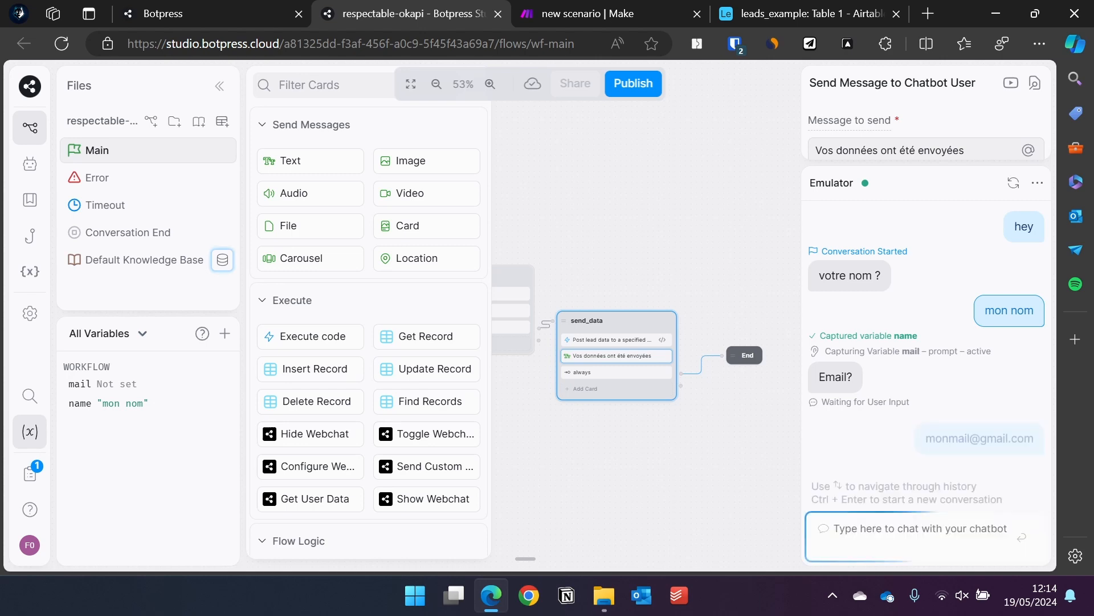
pyautogui.click(621, 22)
# Run the Make scenario once, waiting for new webhook data.
pyautogui.click(131, 456)
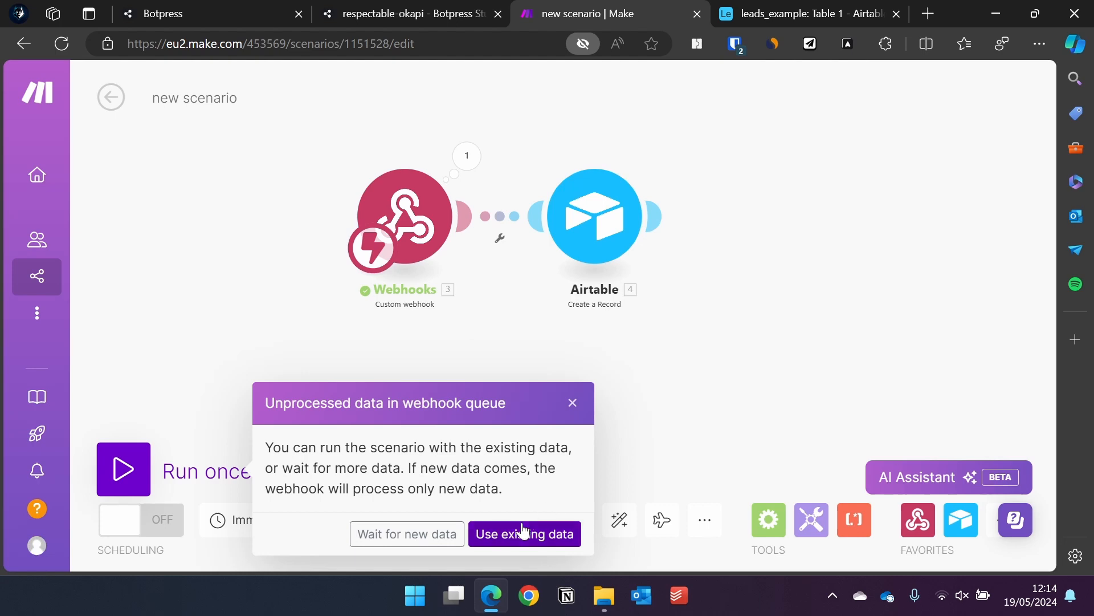
pyautogui.click(409, 533)
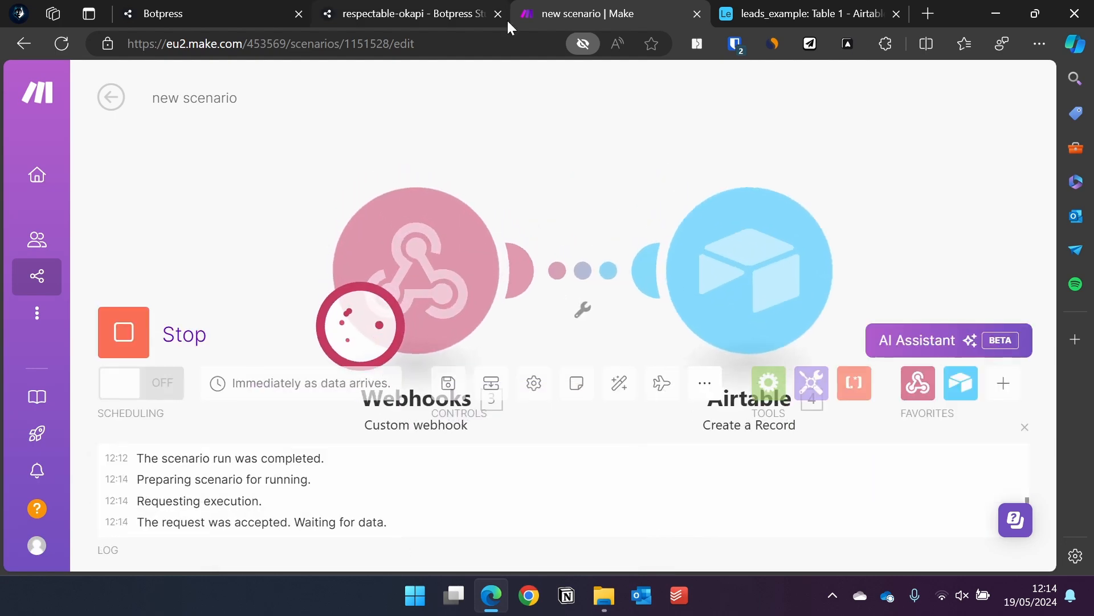
pyautogui.click(371, 17)
# Restart the emulator chat and send 'hey', the name, then the test email address.
pyautogui.click(1013, 184)
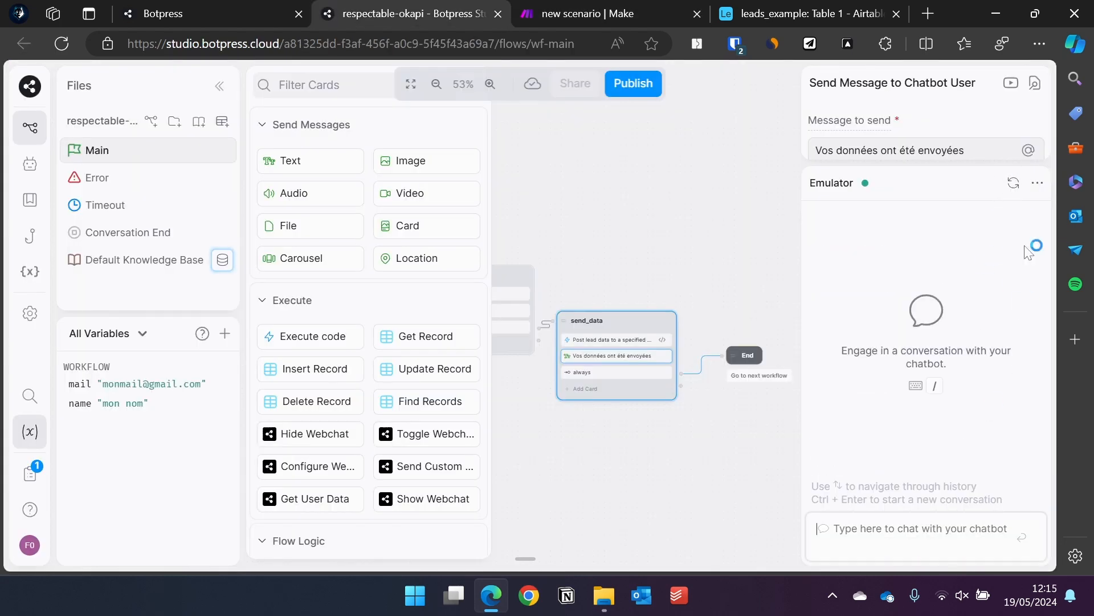
pyautogui.click(895, 514)
pyautogui.write('hey')
pyautogui.press('Return')
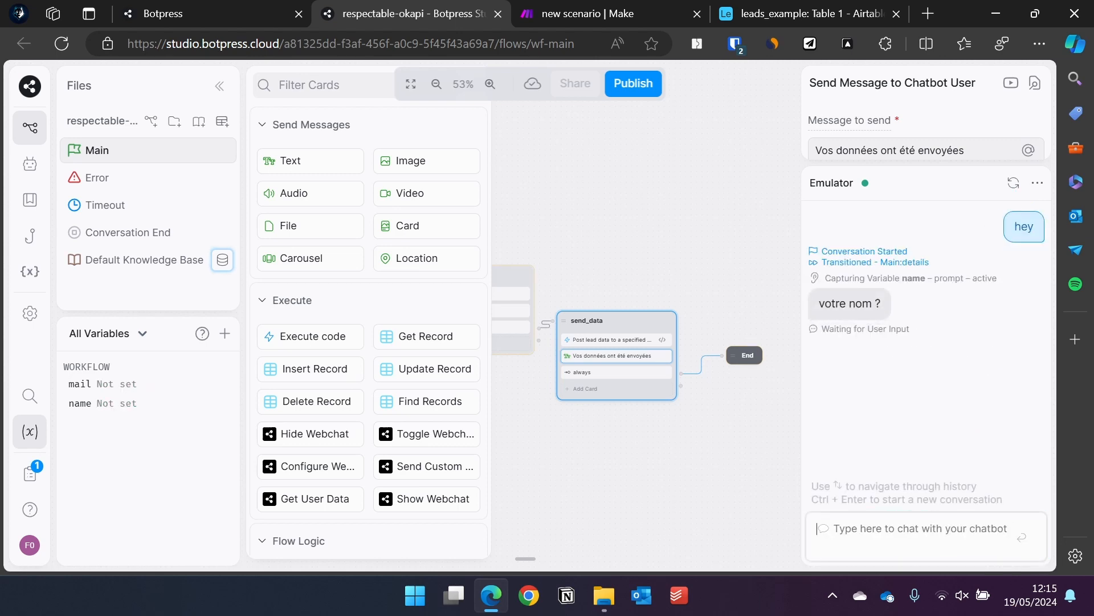
pyautogui.write('mon nom')
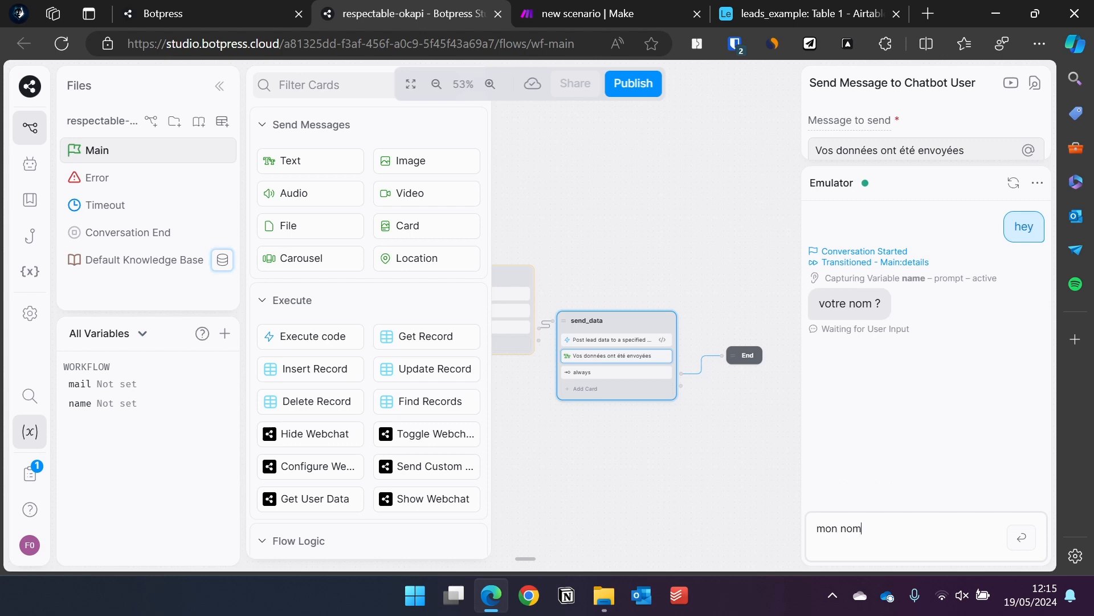
pyautogui.press('Return')
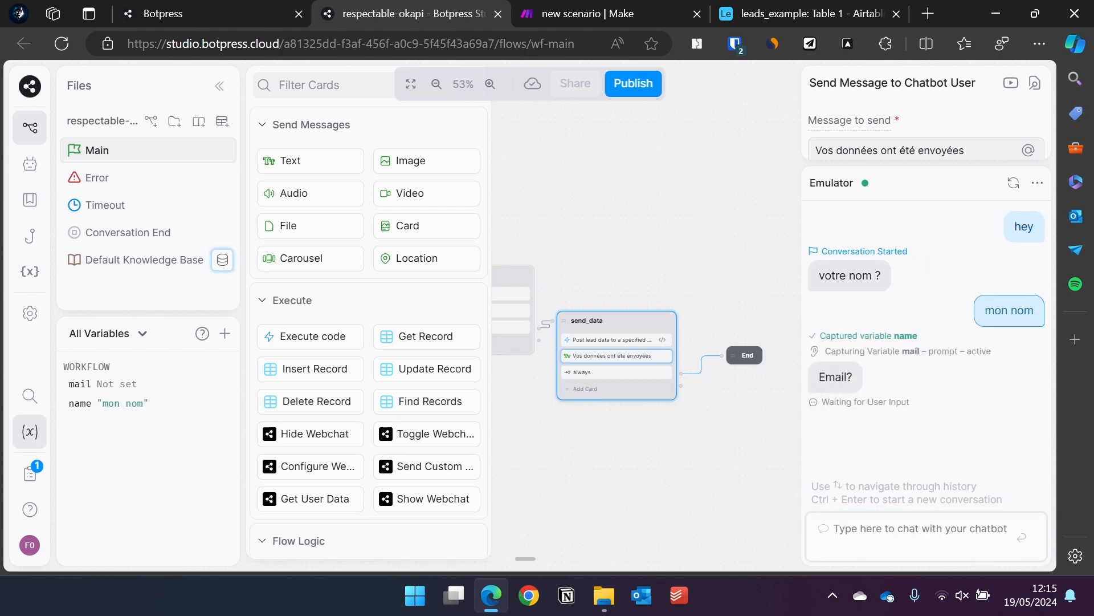
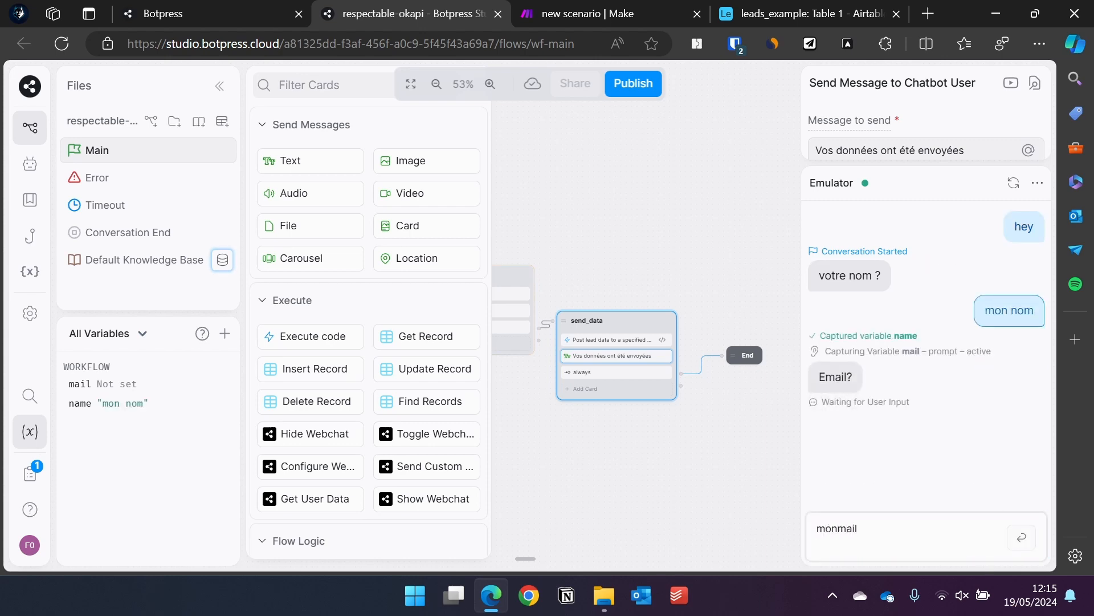
pyautogui.press('Return')
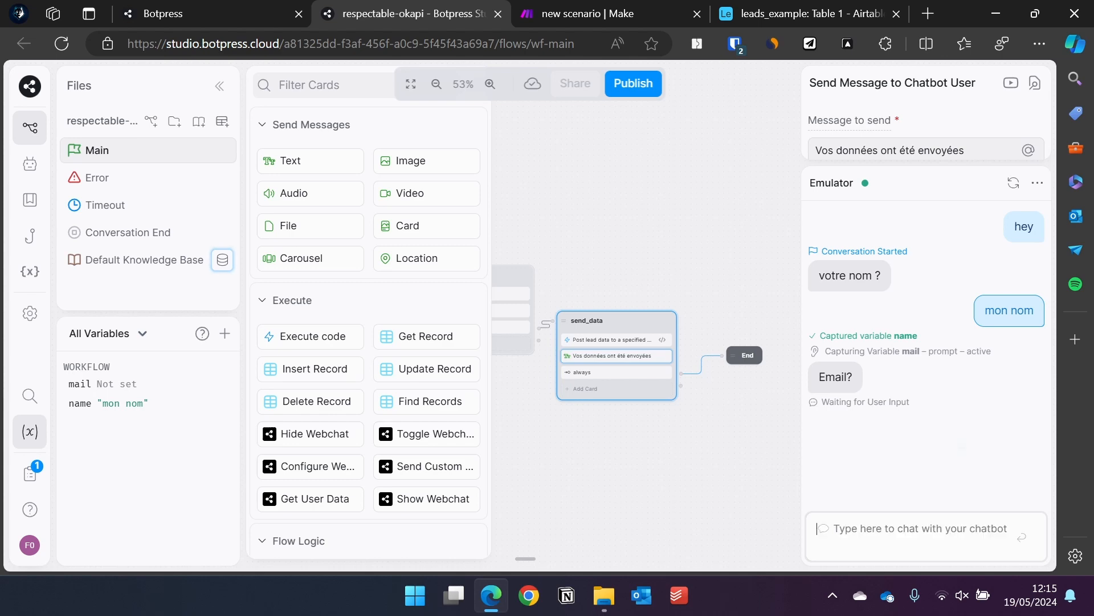
# Inspect the Airtable module's run output to confirm the name mon nom was received.
pyautogui.click(609, 12)
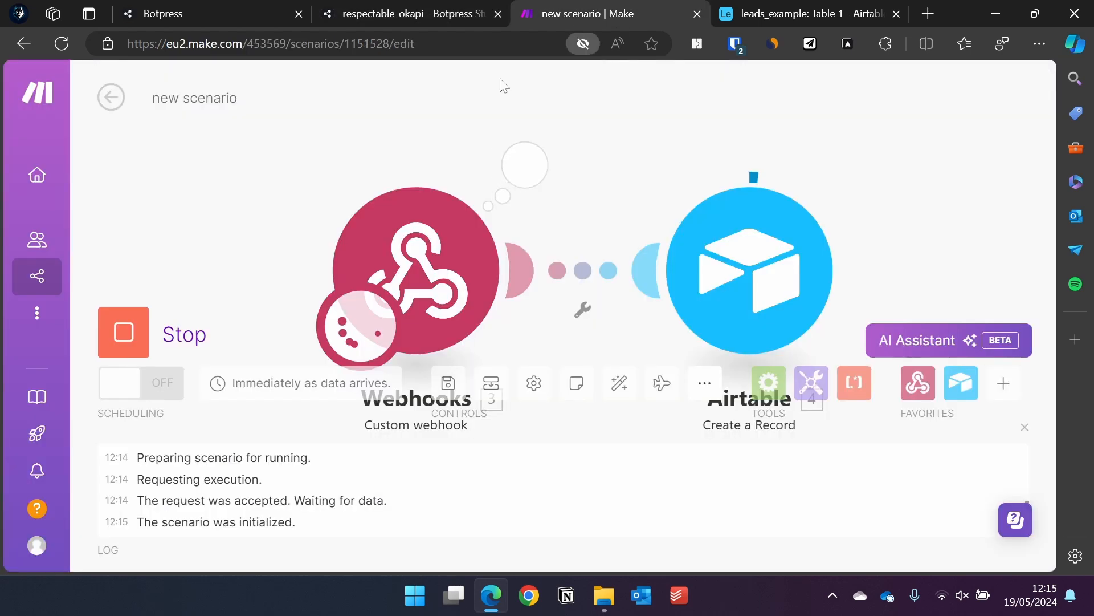
pyautogui.click(862, 164)
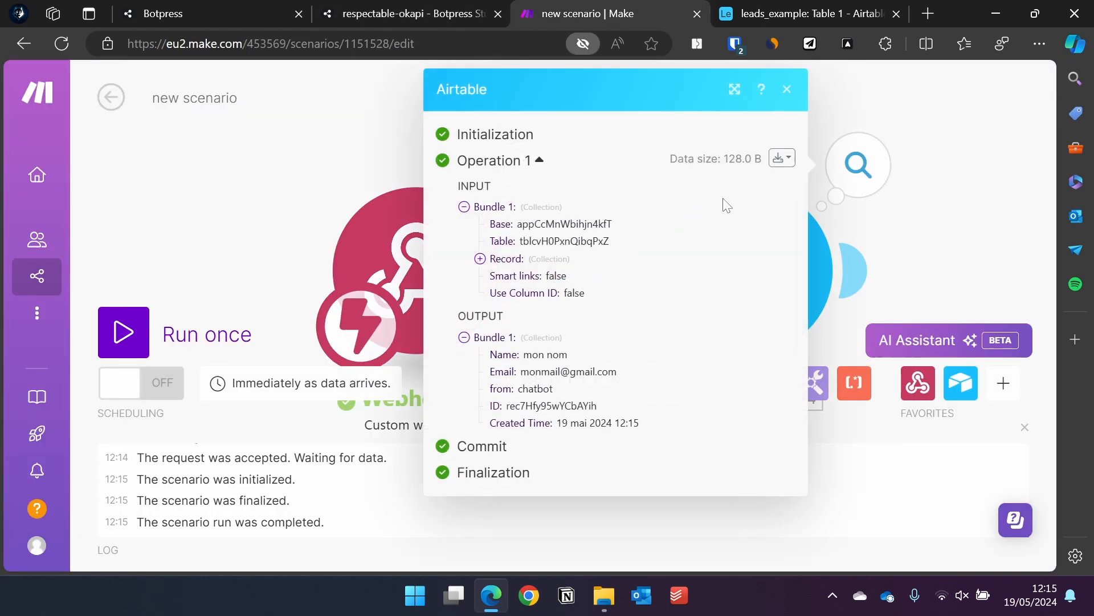
pyautogui.moveTo(524, 355); pyautogui.dragTo(603, 358)
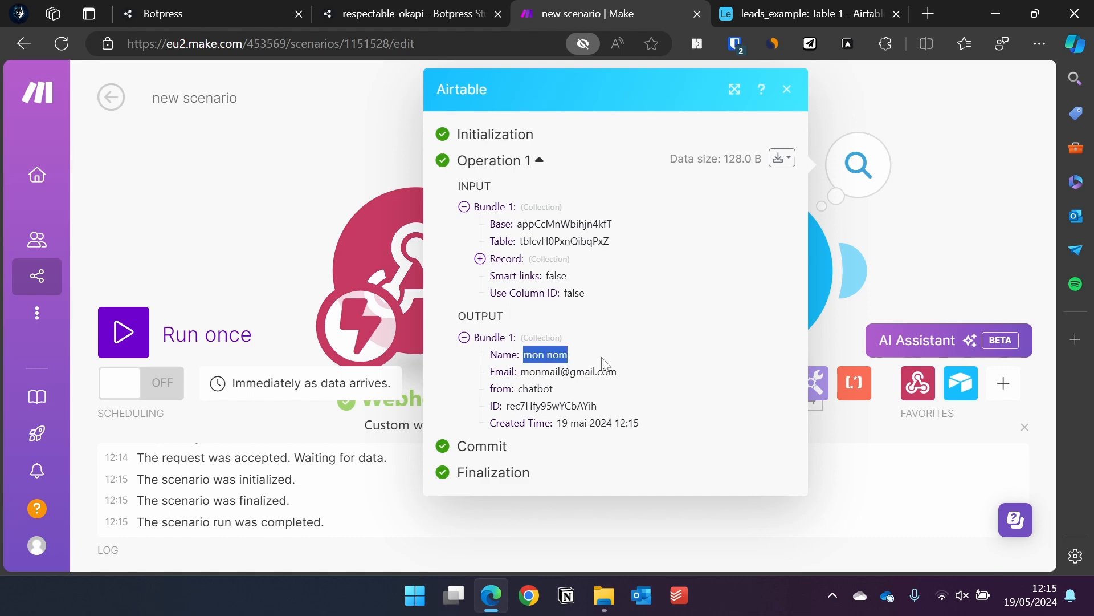
pyautogui.click(657, 377)
pyautogui.click(778, 91)
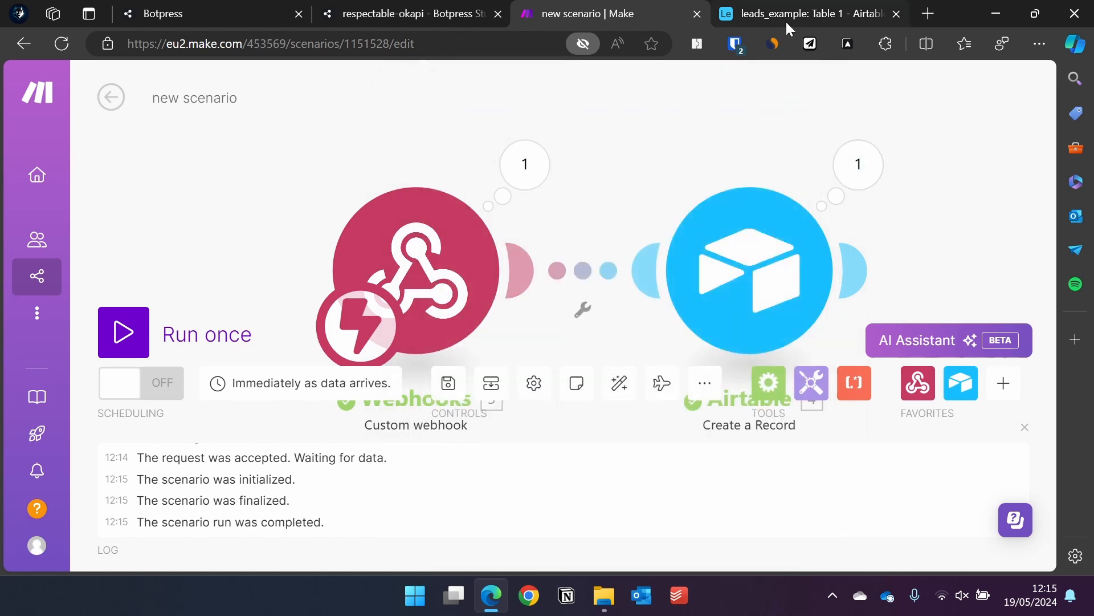
# Reload the leads_example table and recheck the Airtable module's record settings.
pyautogui.click(786, 19)
pyautogui.click(100, 43)
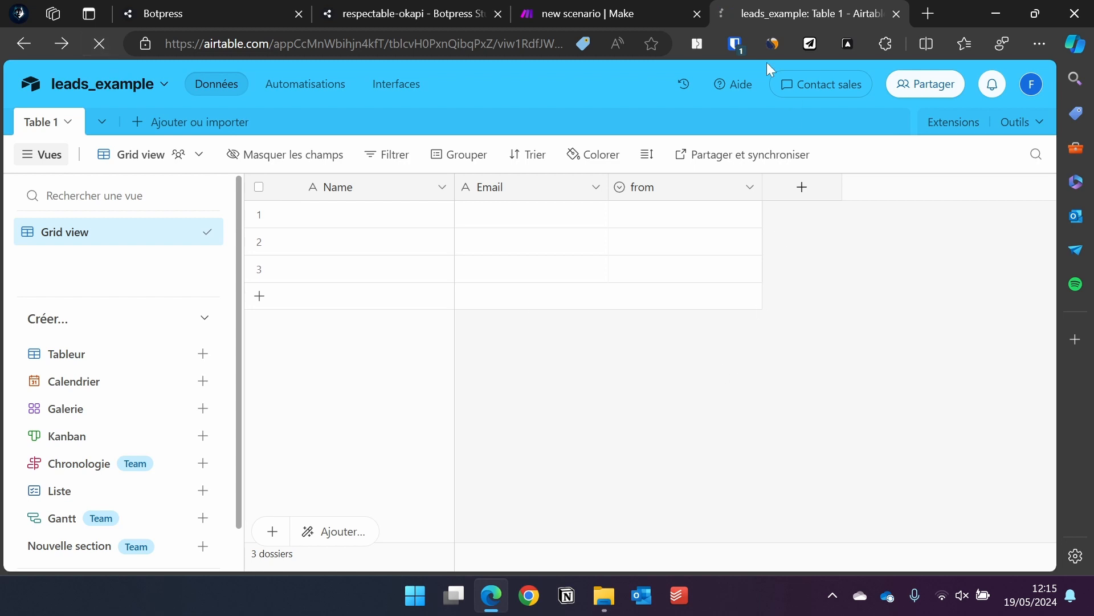
pyautogui.click(634, 16)
pyautogui.click(770, 290)
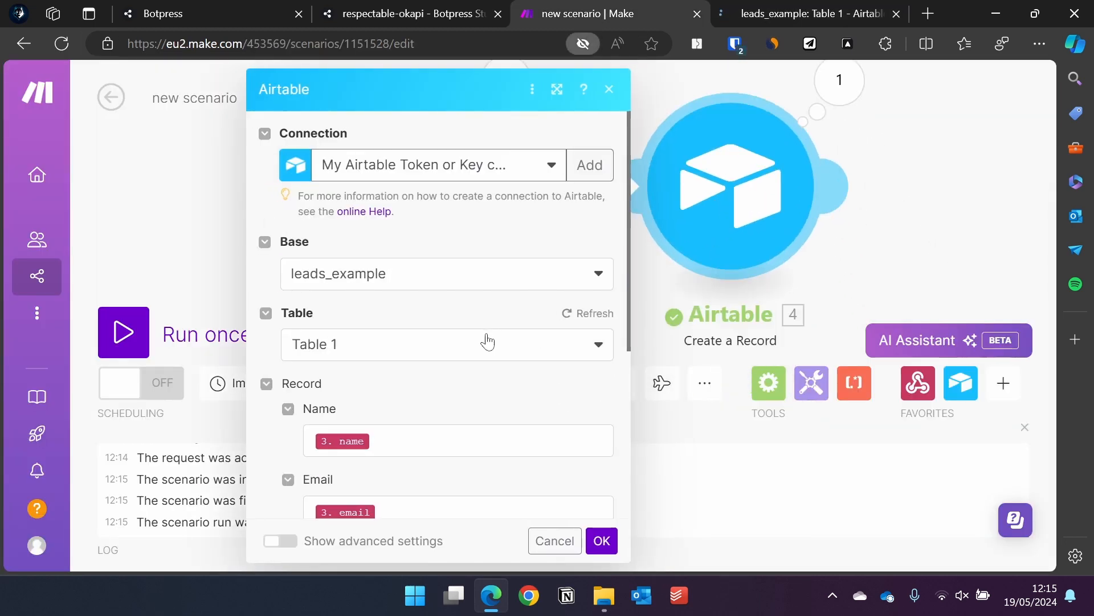
pyautogui.click(771, 16)
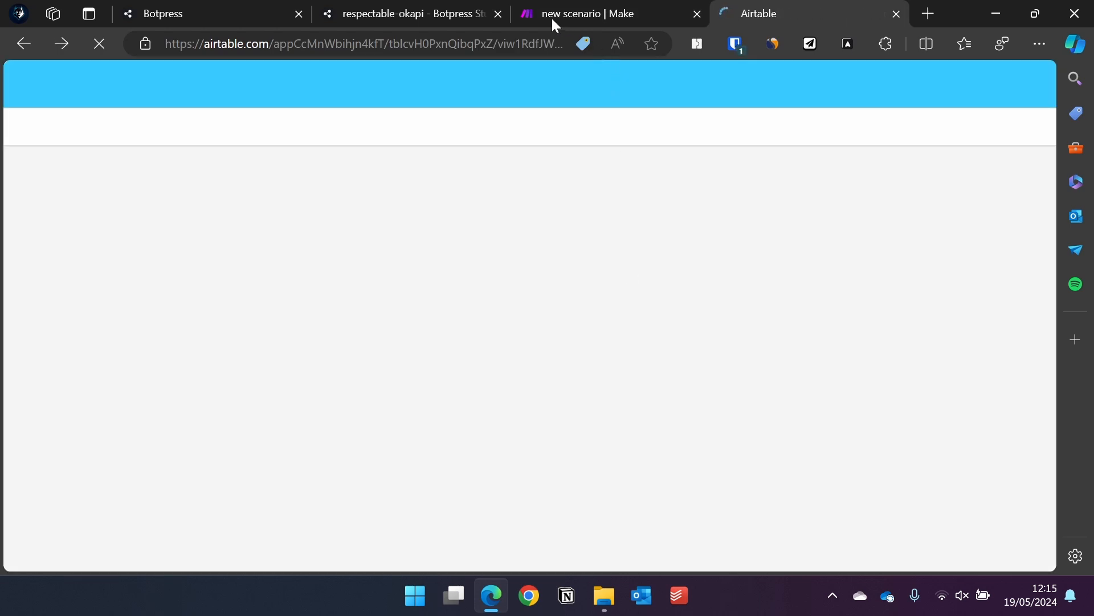
pyautogui.click(428, 18)
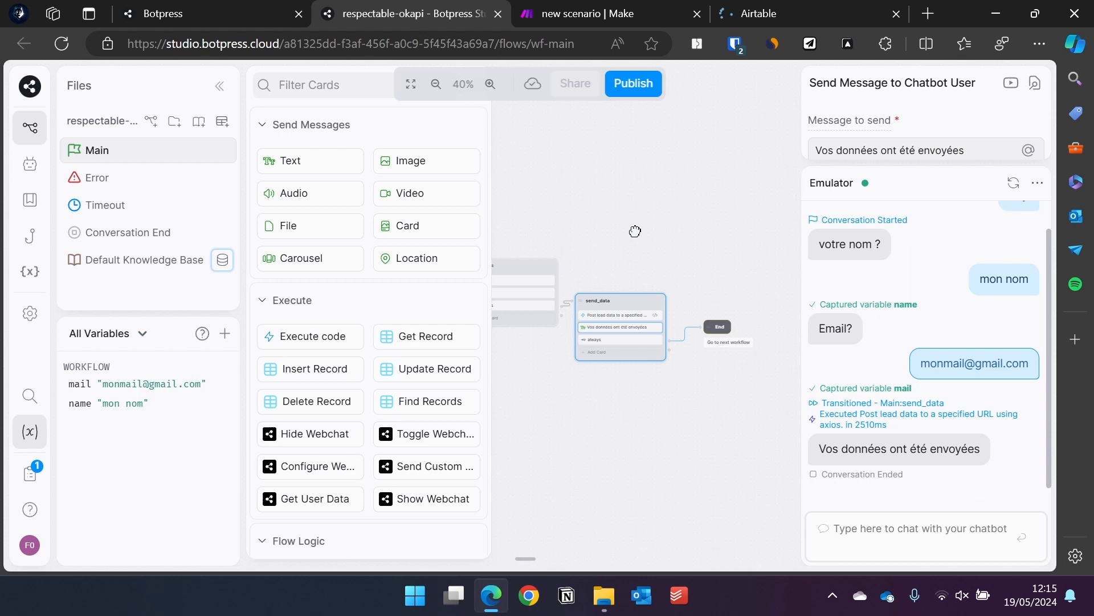
# Close the Cards panel to show the main workflow, then view the leads_example table.
pyautogui.click(635, 231)
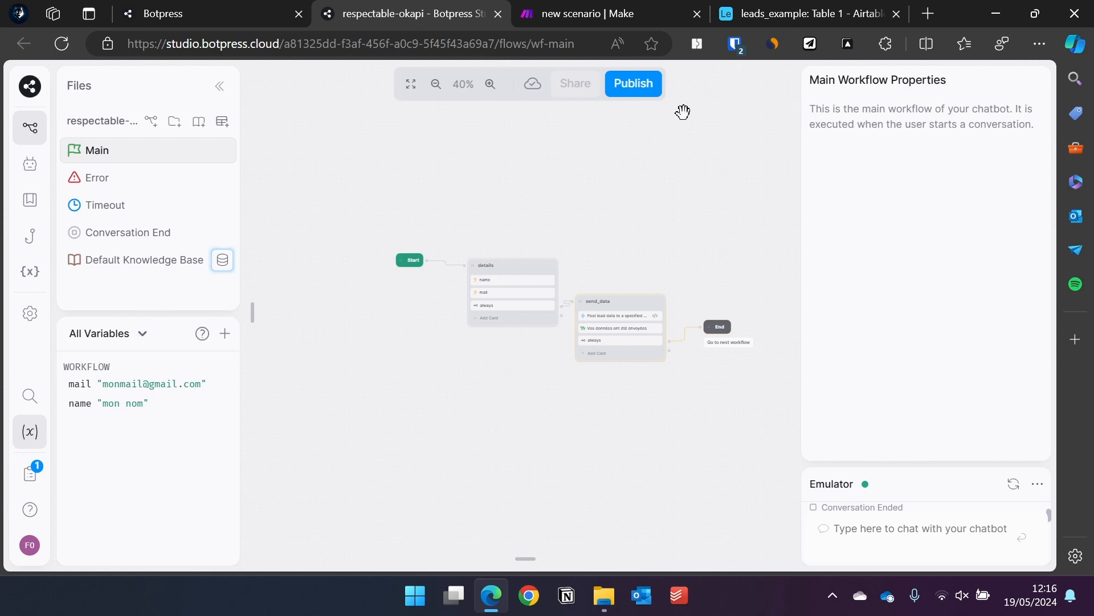
pyautogui.click(757, 5)
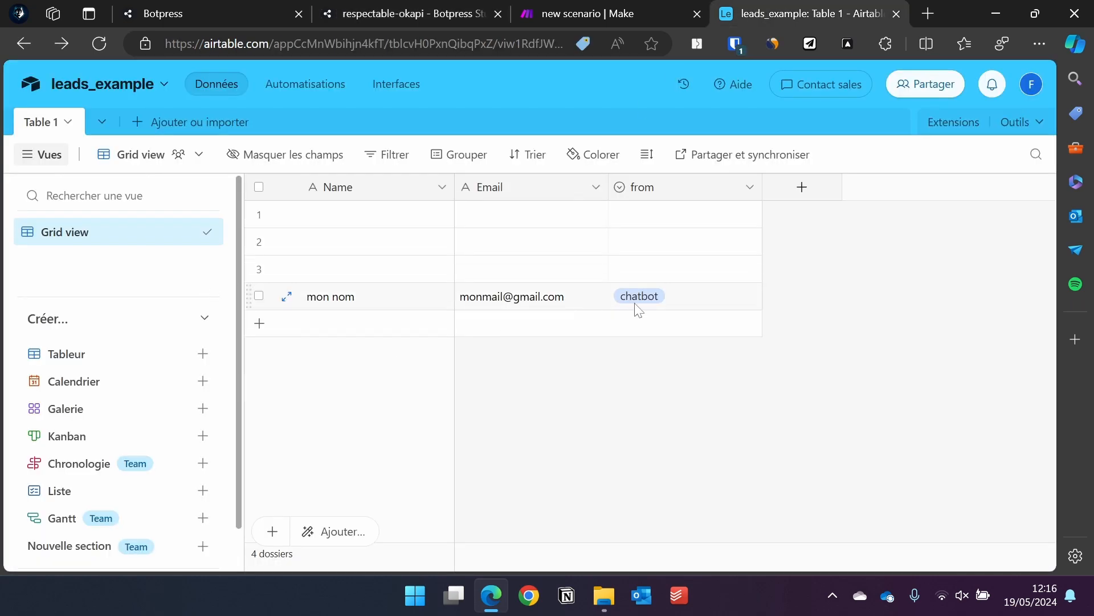
# Close Make's Airtable module settings and execution log, then return to the Botpress workflow.
pyautogui.click(543, 8)
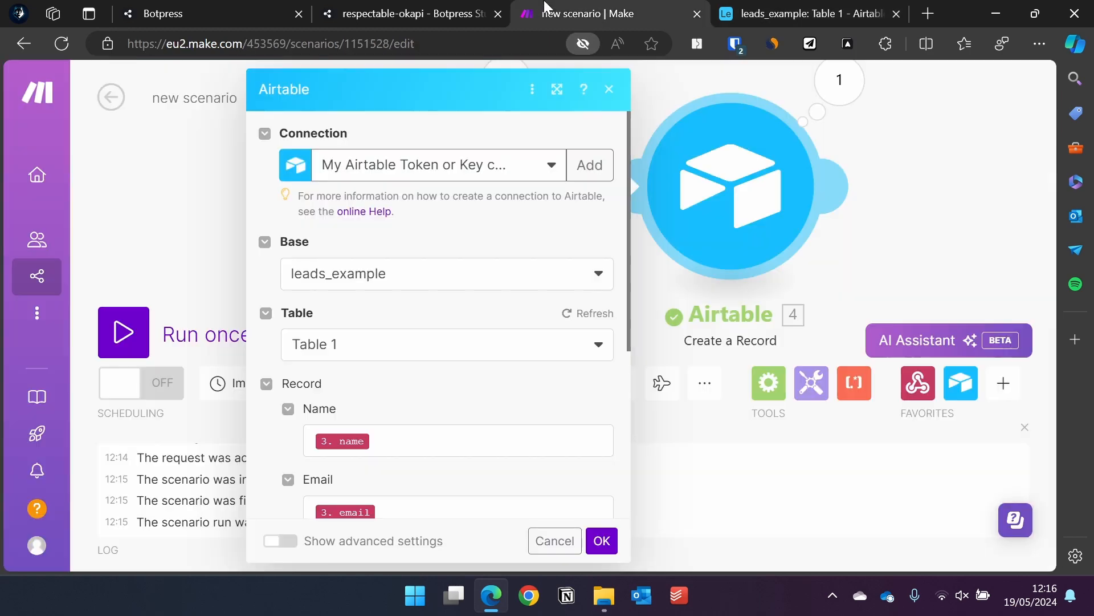
pyautogui.click(905, 244)
pyautogui.scroll(-5, 906, 245)
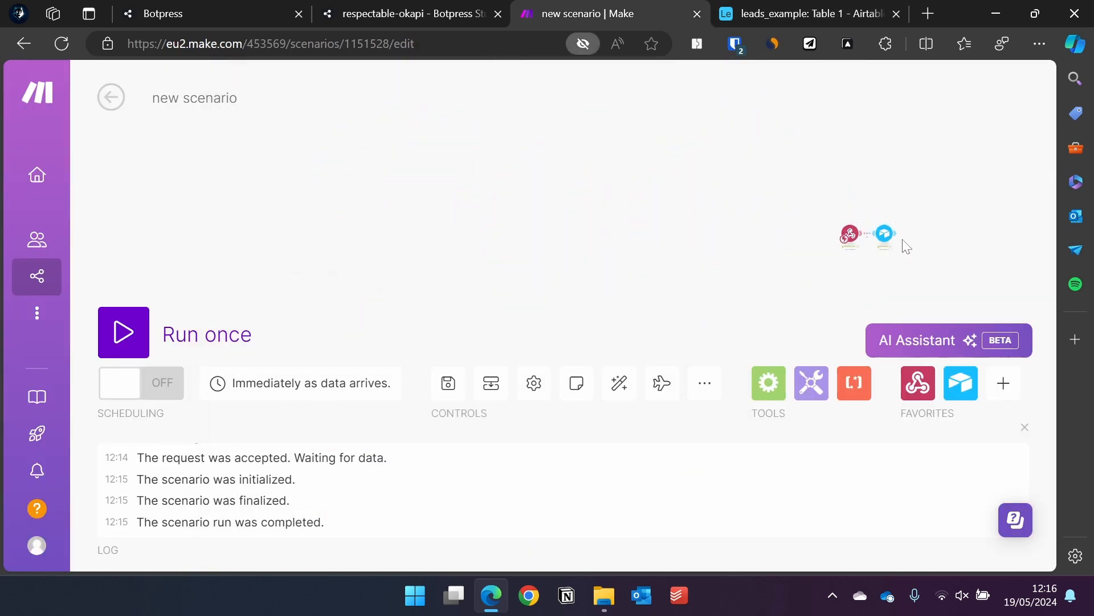
pyautogui.scroll(5, 907, 245)
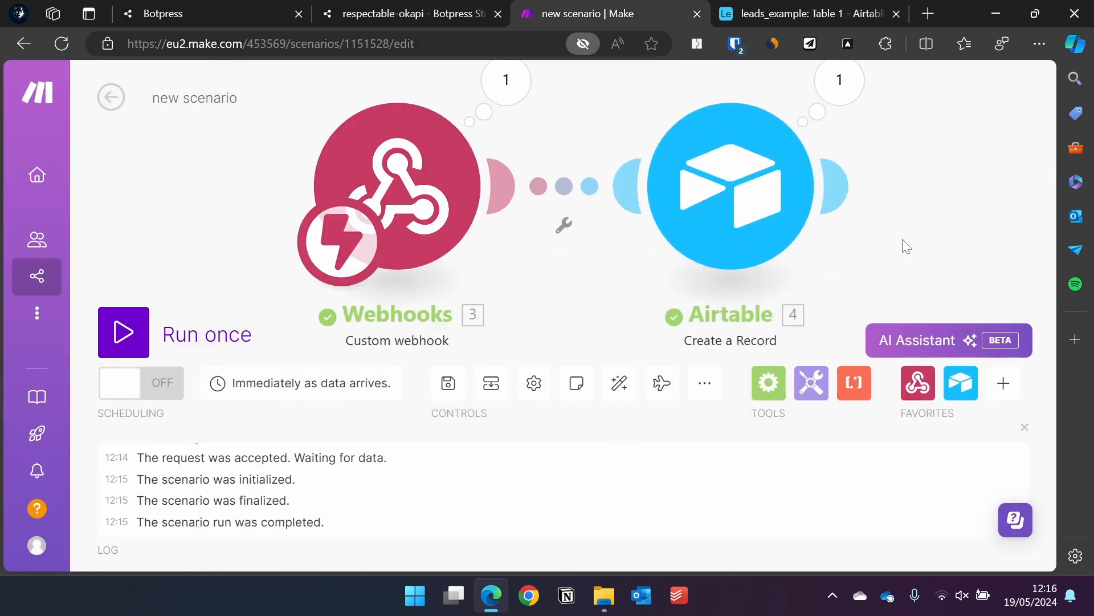
pyautogui.click(1025, 428)
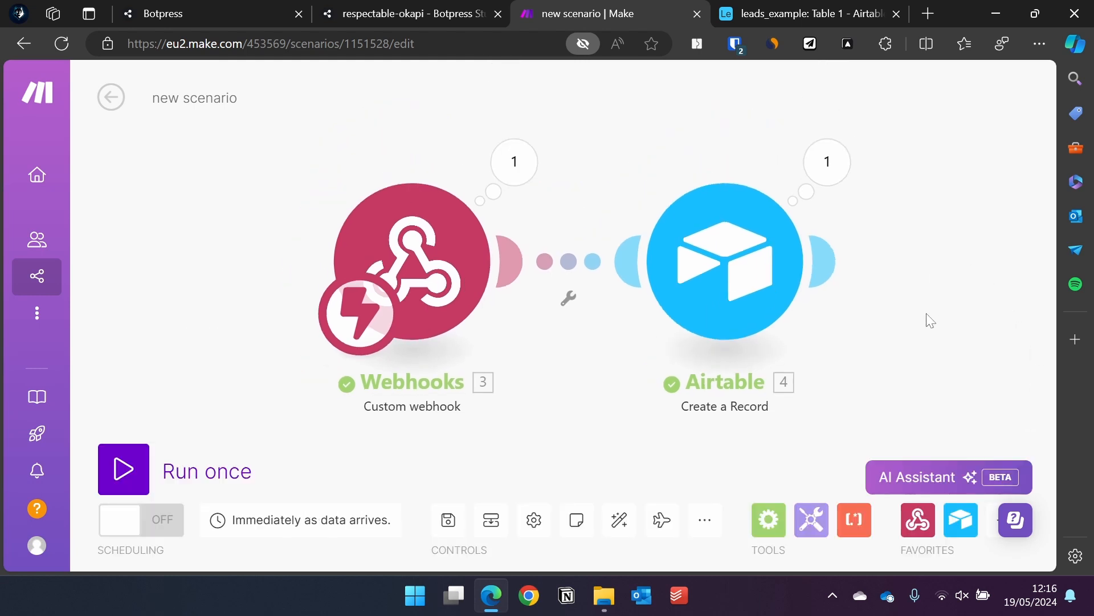
pyautogui.click(474, 12)
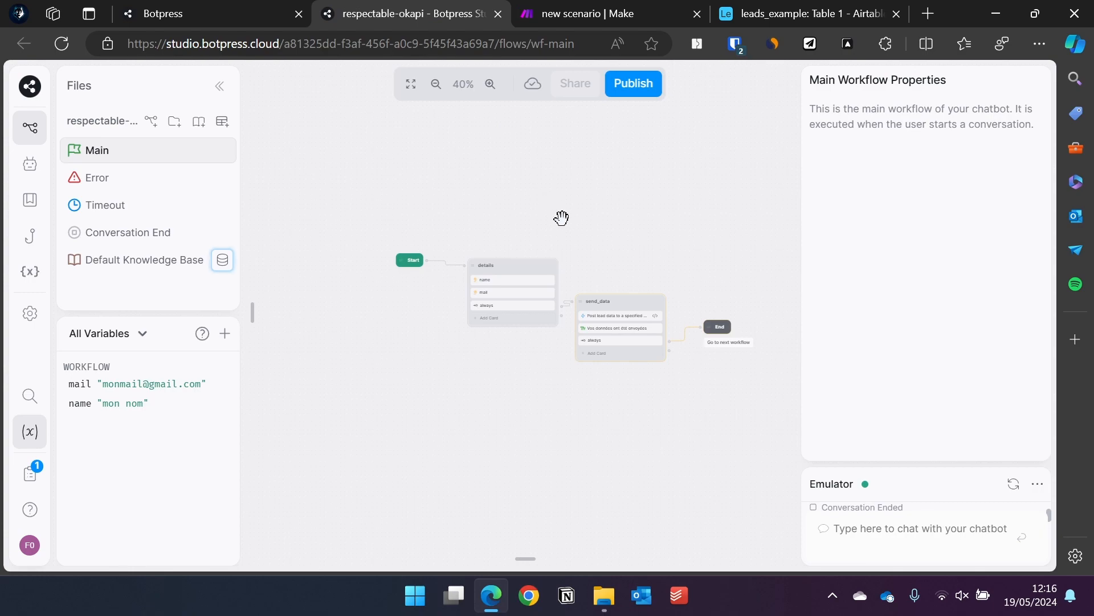